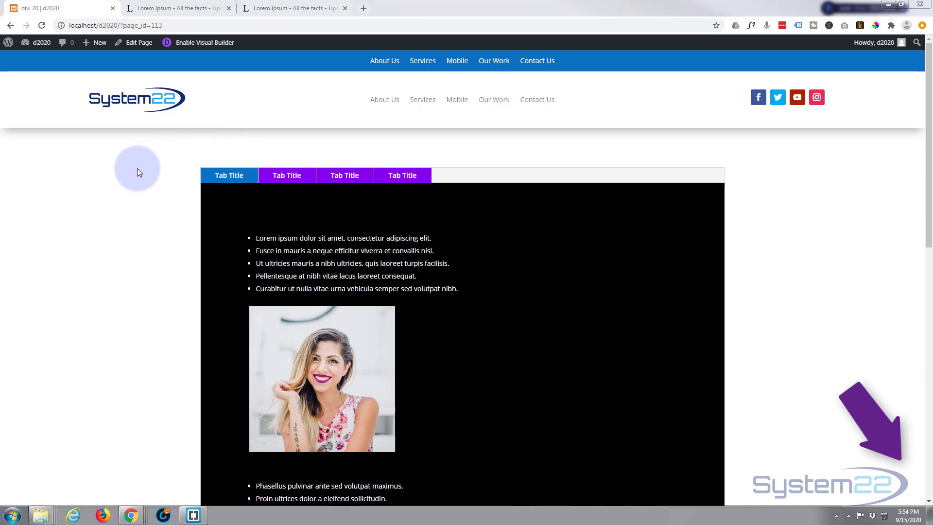
# Preview the second, third and fourth tabs of the existing module, then return to the first.
pyautogui.click(280, 176)
pyautogui.click(342, 175)
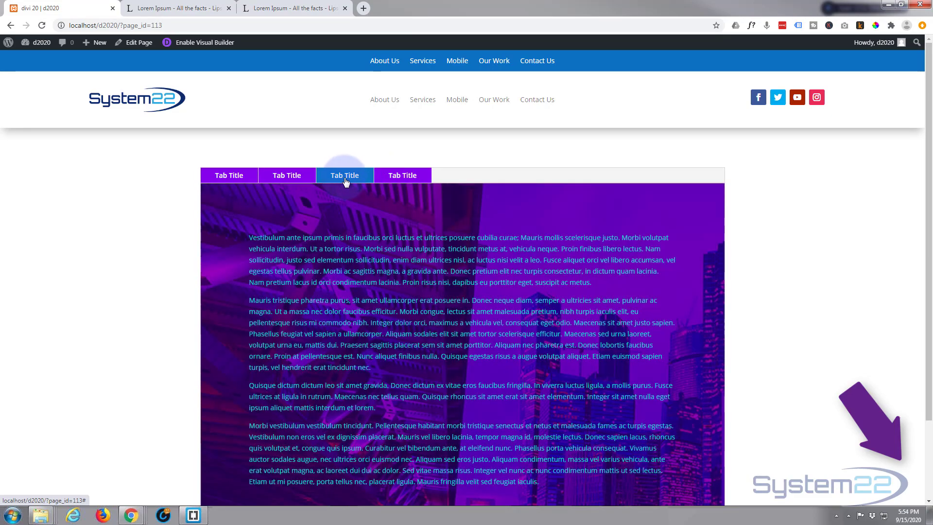
pyautogui.click(398, 181)
pyautogui.click(224, 179)
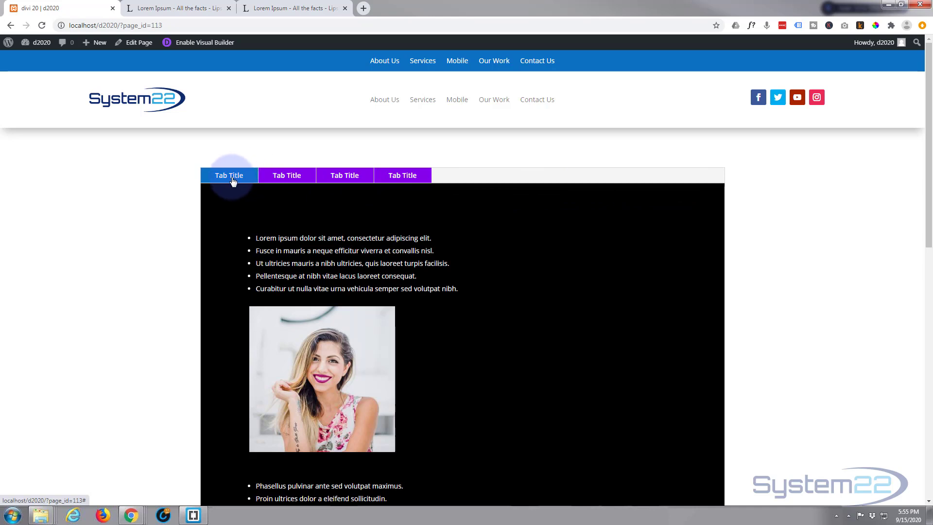
# Enter the Visual Builder, delete the existing tabs module, and open Insert Module for the empty row.
pyautogui.click(198, 43)
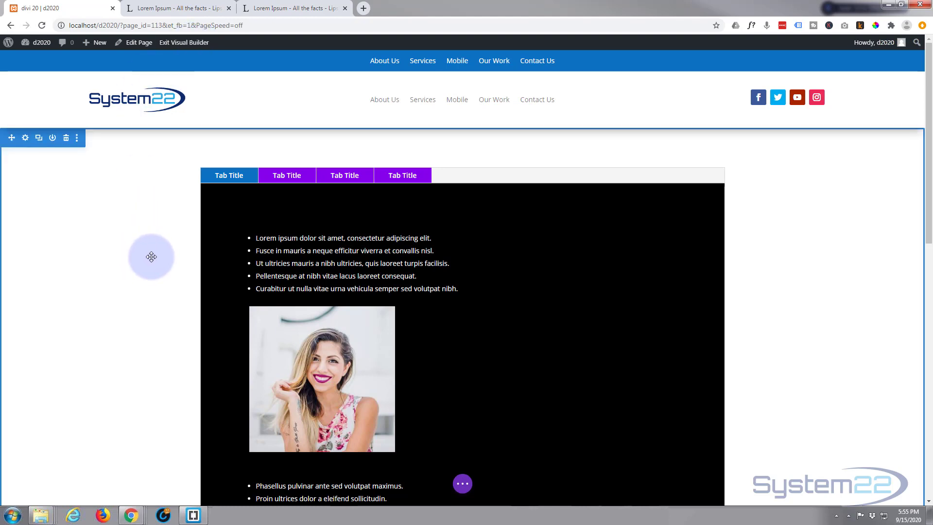
pyautogui.moveTo(349, 194)
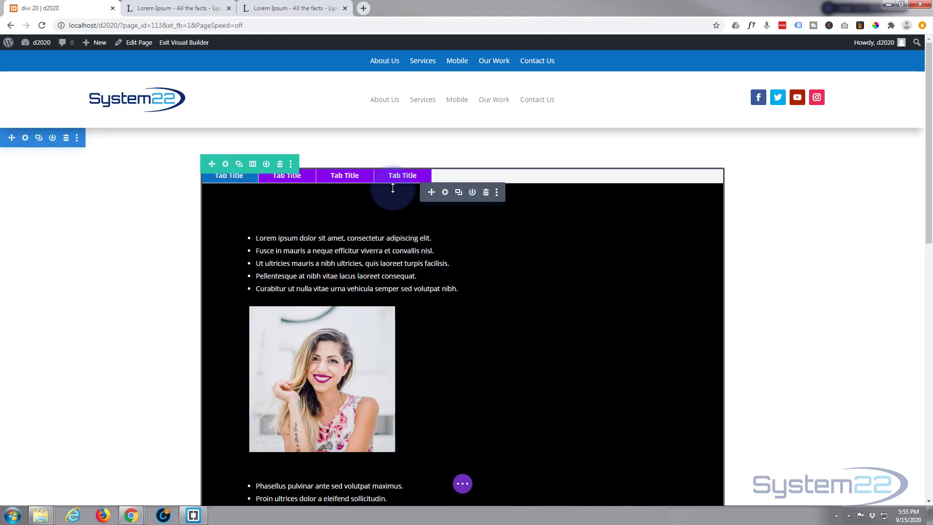
pyautogui.click(485, 193)
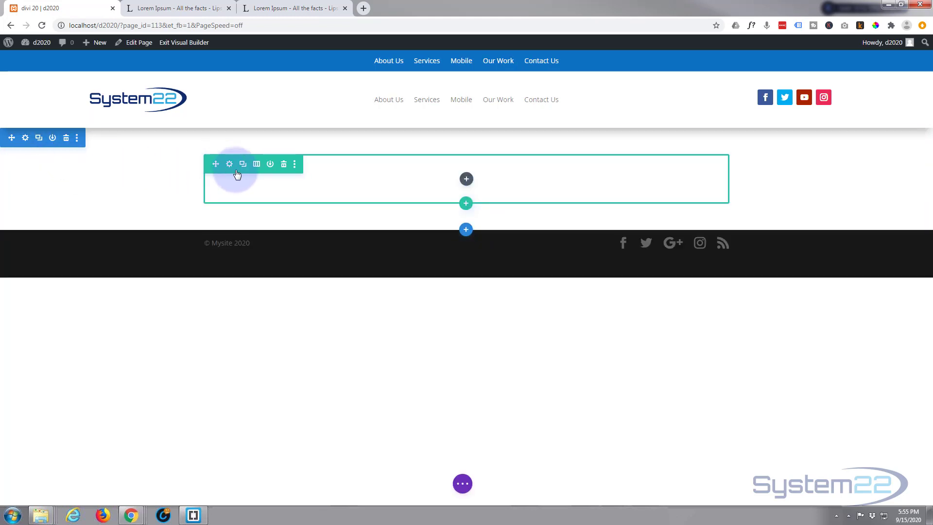
pyautogui.click(466, 179)
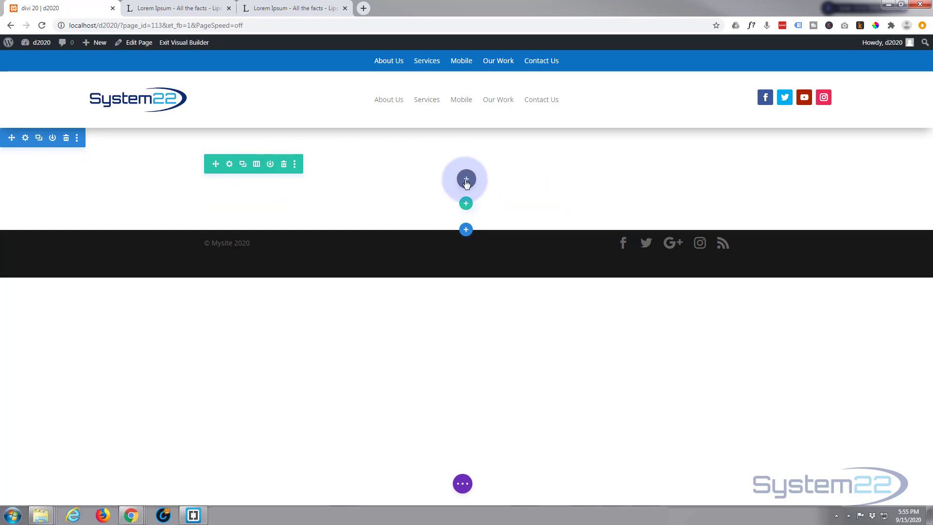
# Insert a new Tabs module from the module list into the empty row.
pyautogui.scroll(-8, 440, 343)
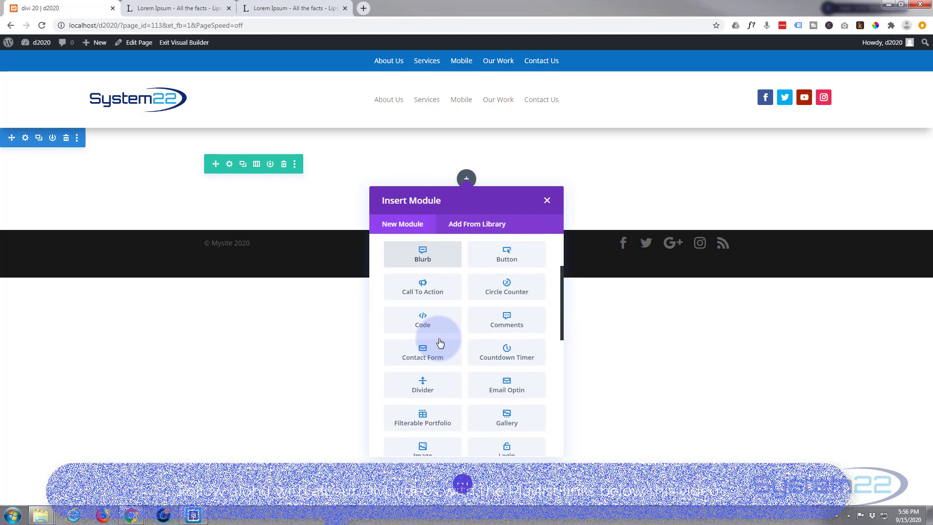
pyautogui.scroll(-4, 439, 342)
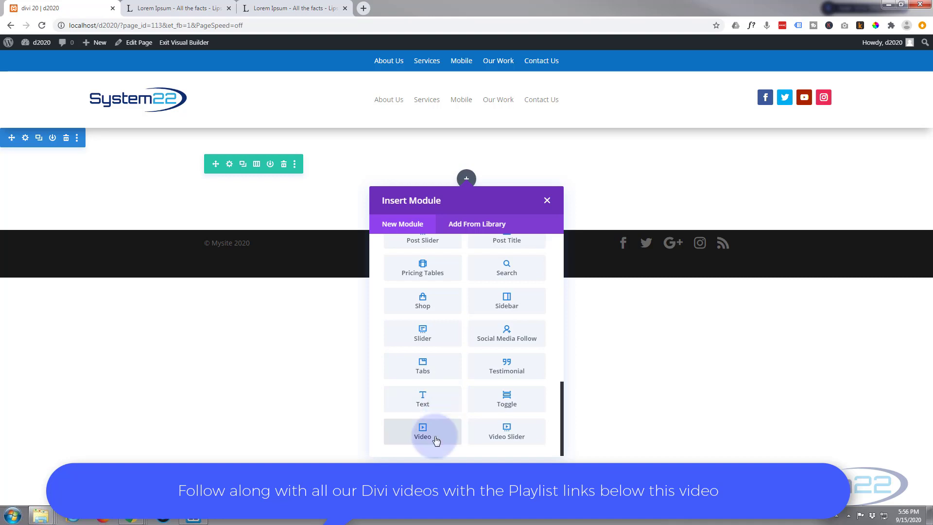
pyautogui.click(423, 366)
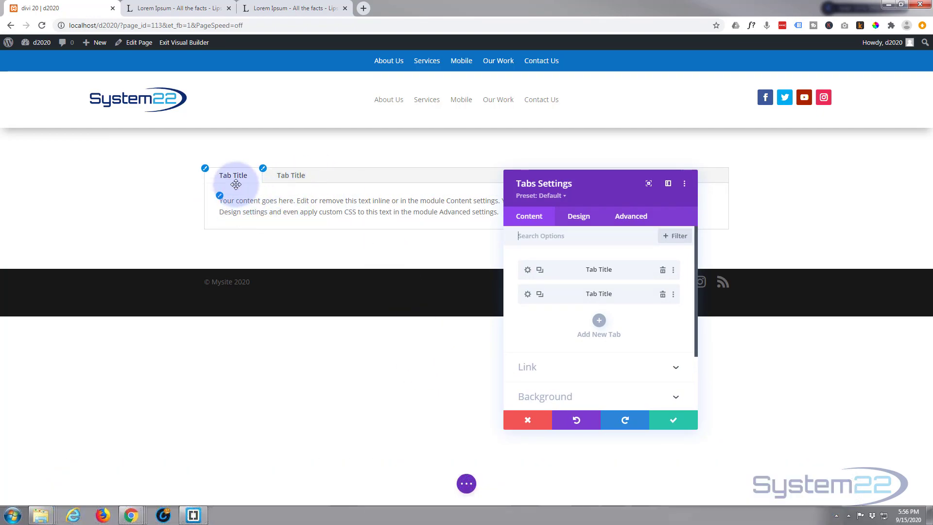
# Open the first tab's own settings and enlarge the settings panel.
pyautogui.click(527, 270)
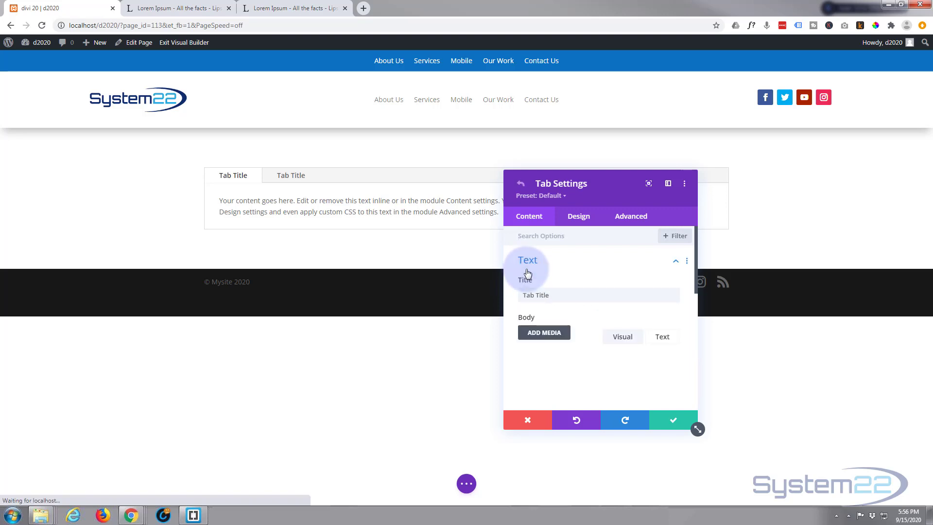
pyautogui.click(559, 296)
pyautogui.scroll(-2, 566, 299)
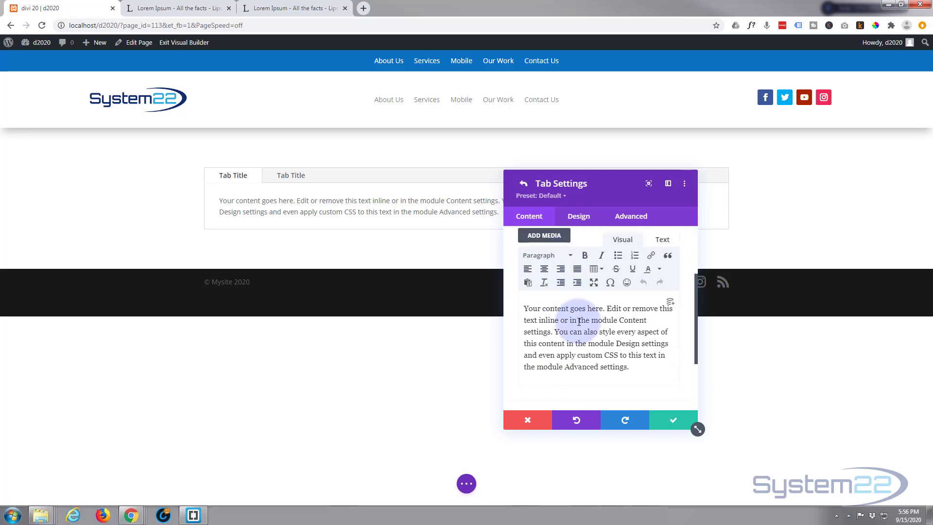
pyautogui.moveTo(697, 429); pyautogui.dragTo(769, 474)
pyautogui.scroll(3, 656, 403)
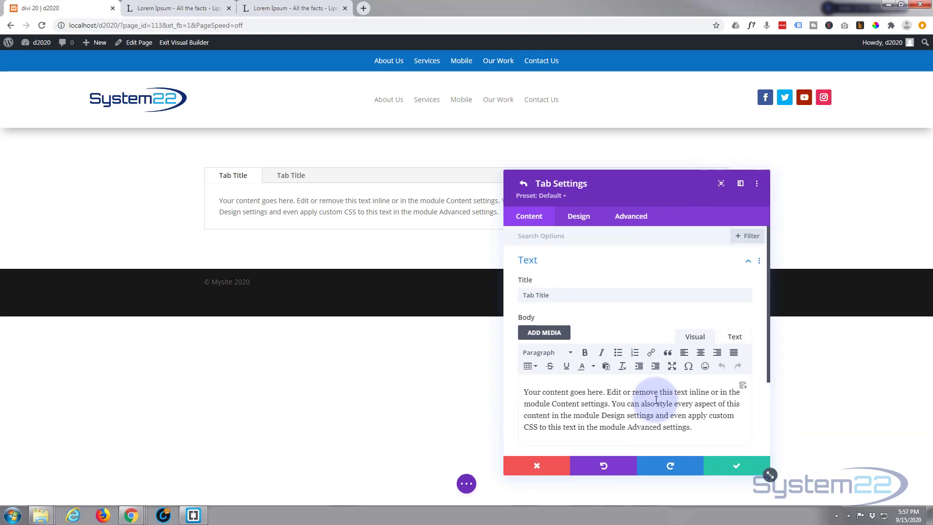
pyautogui.scroll(-2, 659, 403)
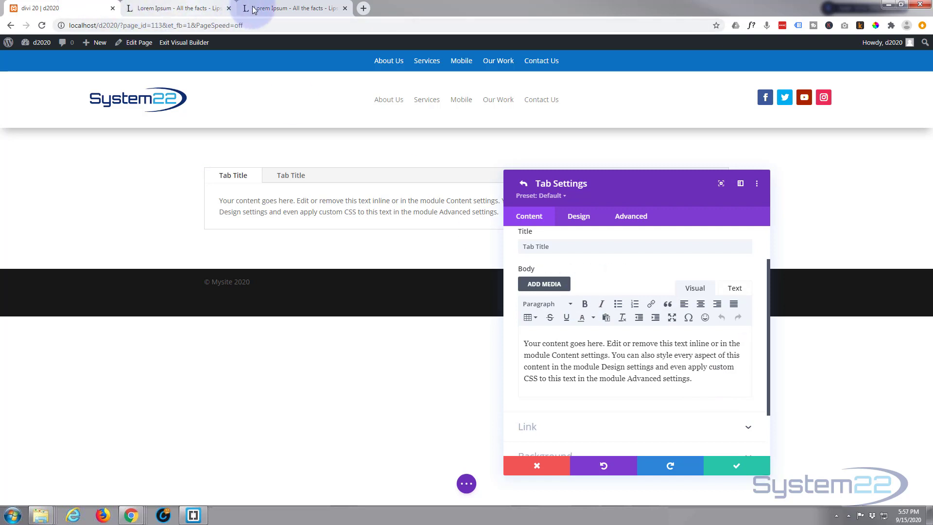
# Copy the selected Lorem Ipsum bullet lists from the lipsum.com page.
pyautogui.click(189, 14)
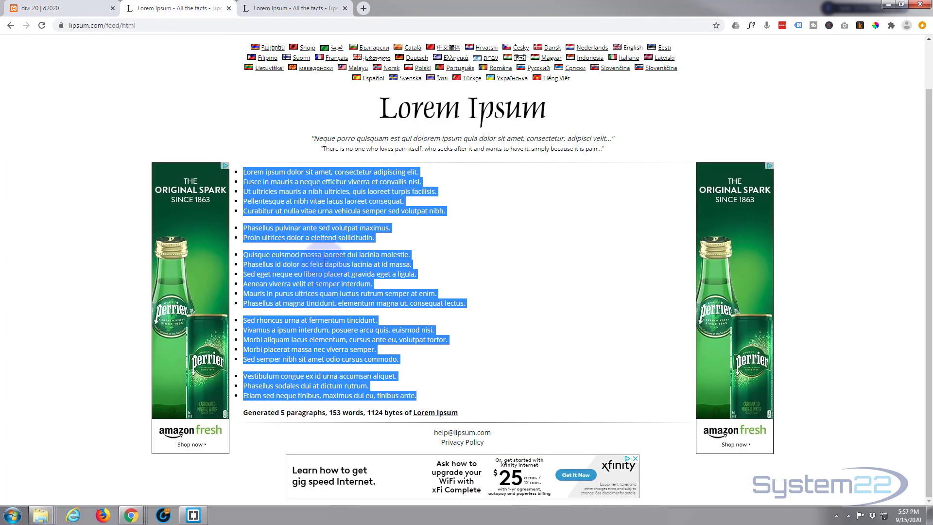
pyautogui.rightClick(312, 181)
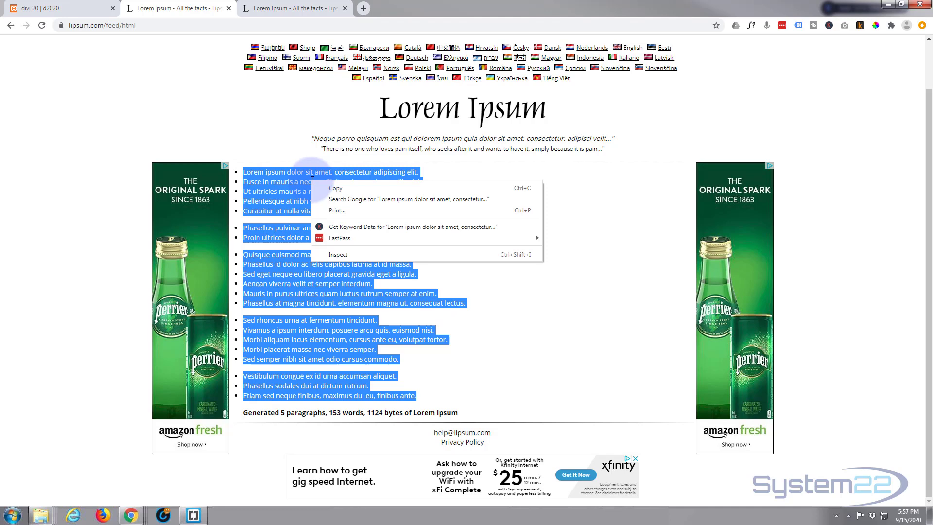
pyautogui.click(326, 188)
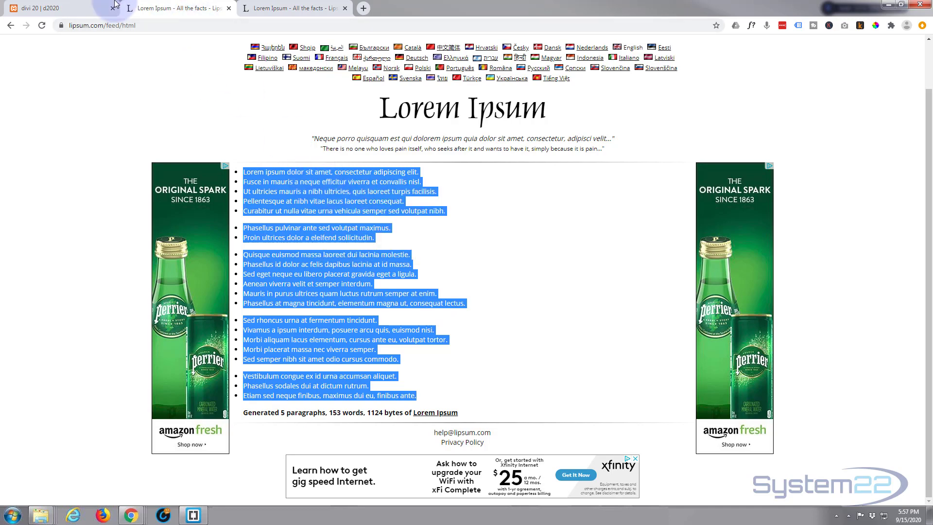
# Replace the first tab's placeholder body text with the copied Lorem Ipsum lists.
pyautogui.click(70, 7)
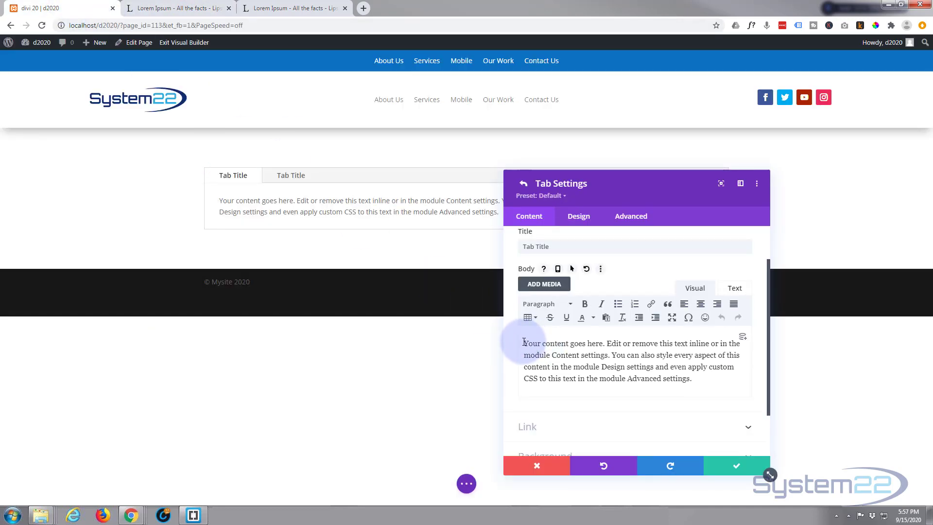
pyautogui.moveTo(524, 343); pyautogui.dragTo(720, 392)
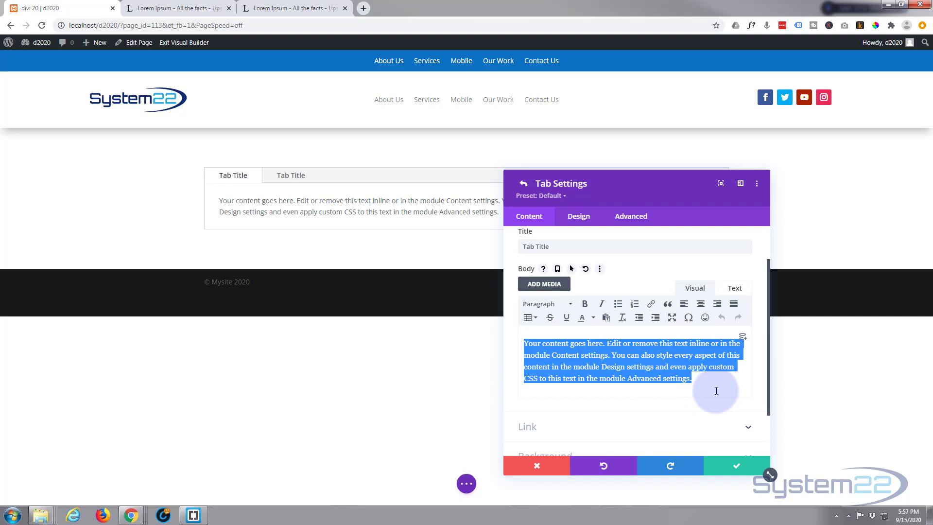
pyautogui.hotkey('ctrl', 'v')
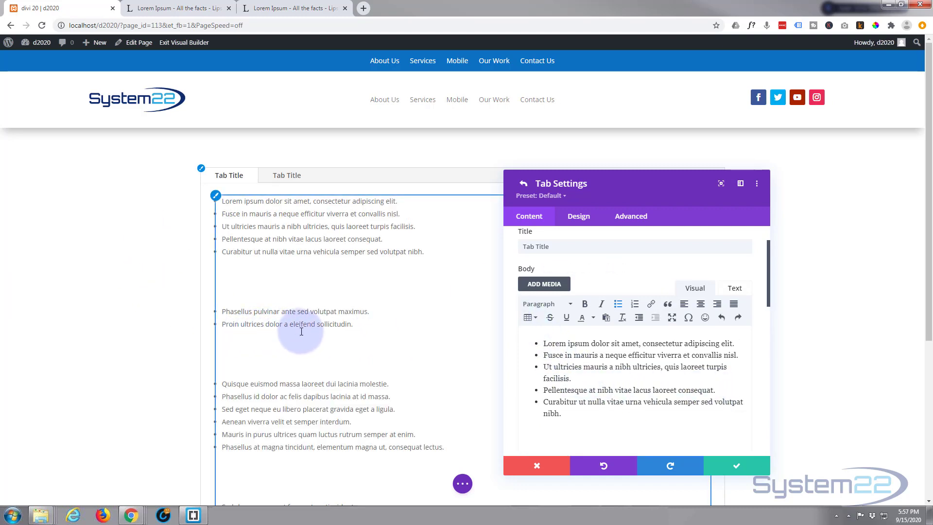
# Move the settings panel aside to reveal the first tab's content on the page.
pyautogui.moveTo(607, 195); pyautogui.dragTo(743, 173)
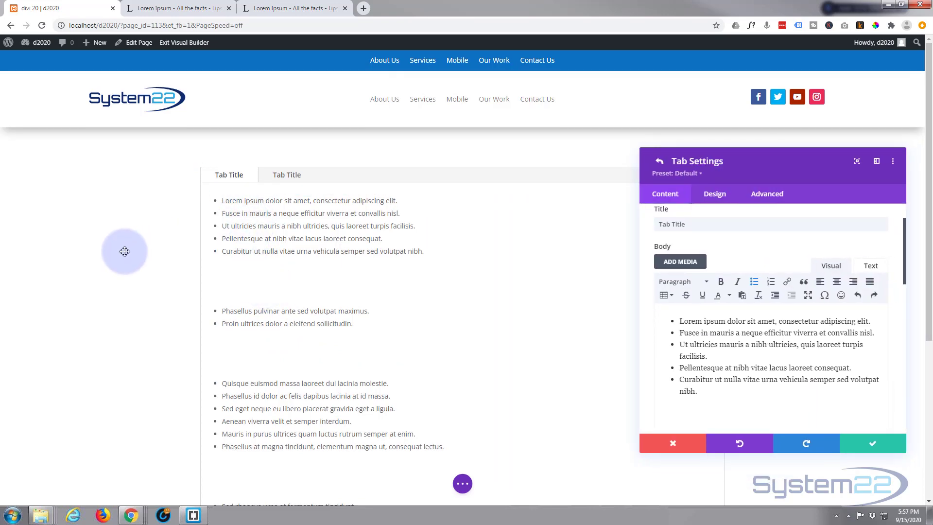
pyautogui.scroll(-5, 125, 251)
pyautogui.scroll(5, 124, 262)
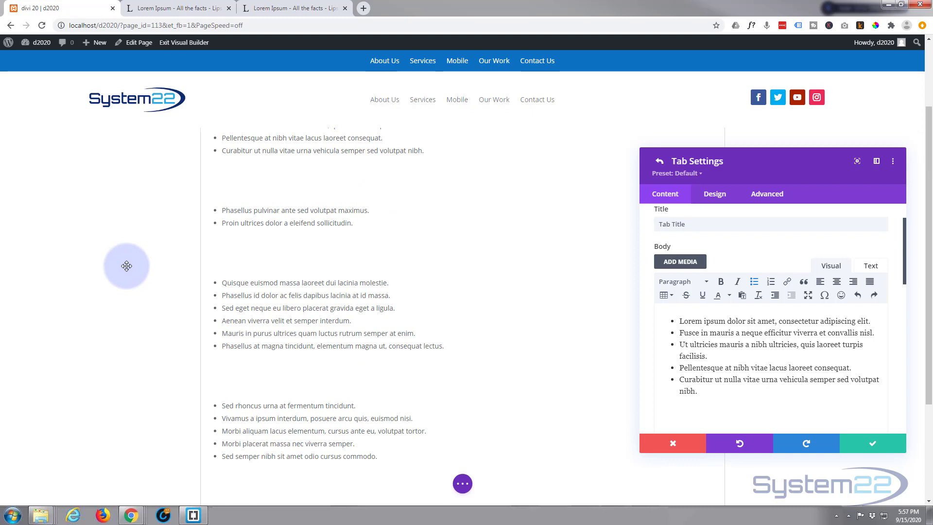
pyautogui.scroll(2, 708, 348)
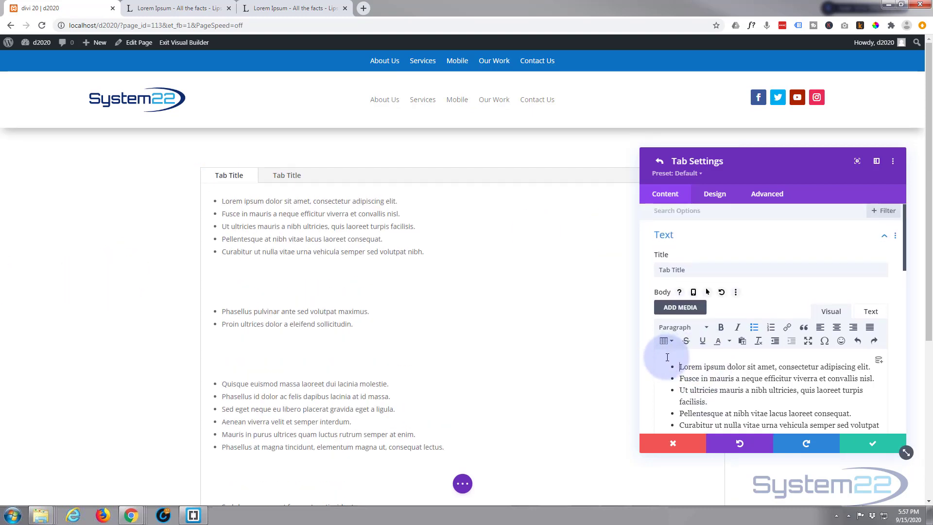
pyautogui.scroll(-5, 663, 357)
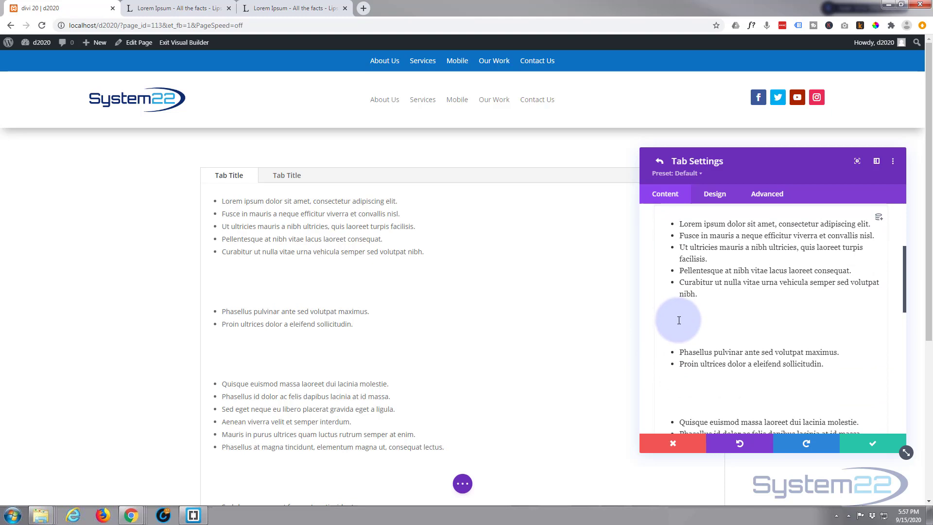
pyautogui.scroll(4, 710, 250)
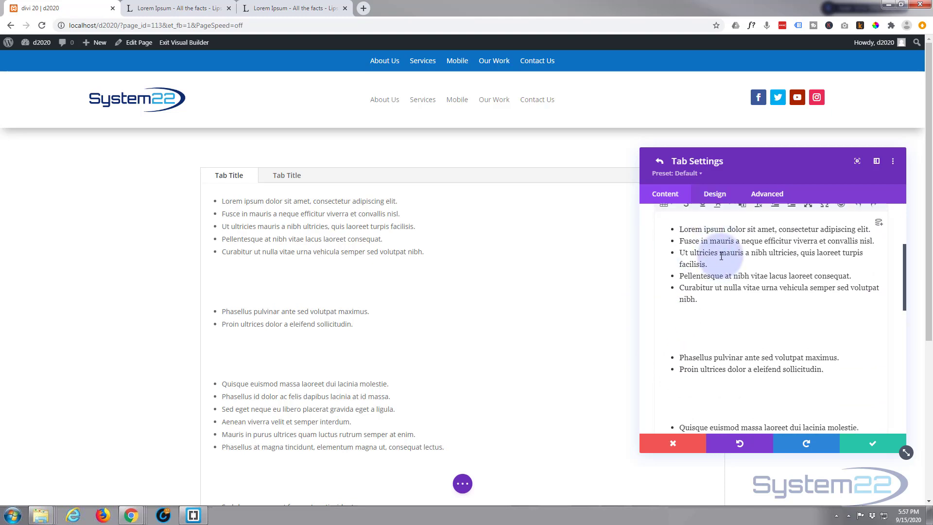
# Insert the desk and laptop photo from the Media Library into the first tab's body.
pyautogui.click(673, 311)
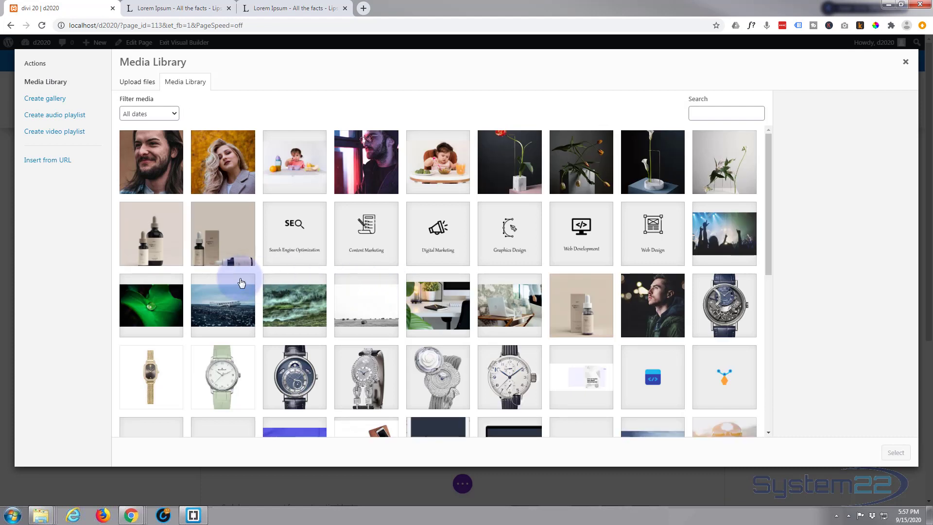
pyautogui.click(491, 299)
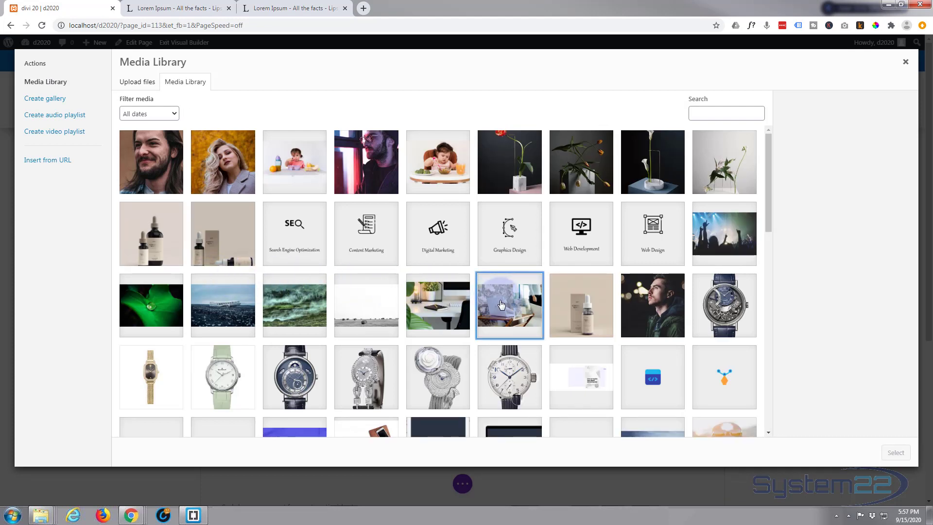
pyautogui.click(894, 453)
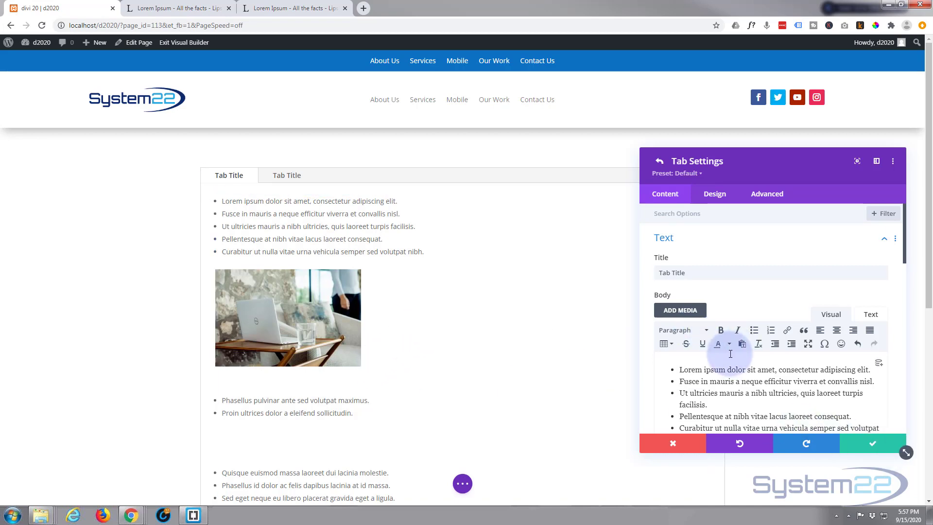
pyautogui.scroll(-2, 712, 361)
pyautogui.scroll(-1, 711, 360)
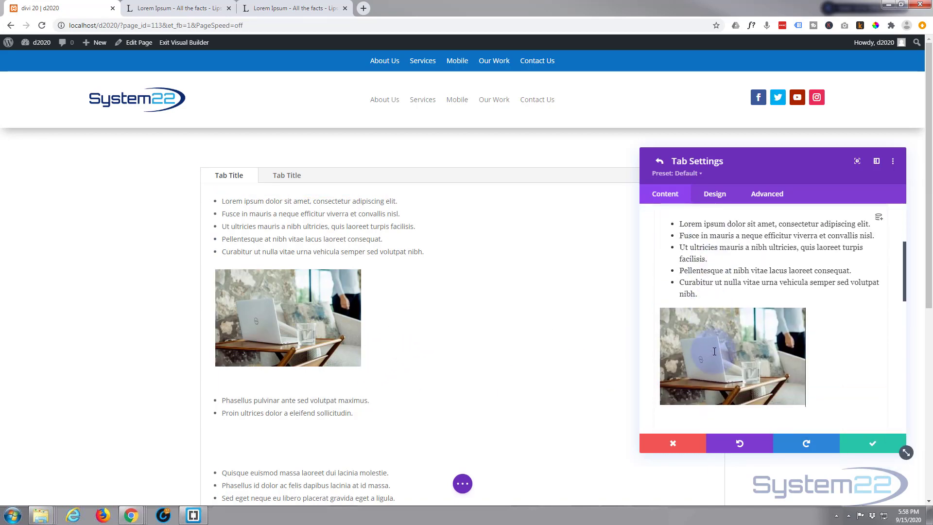
pyautogui.scroll(2, 714, 354)
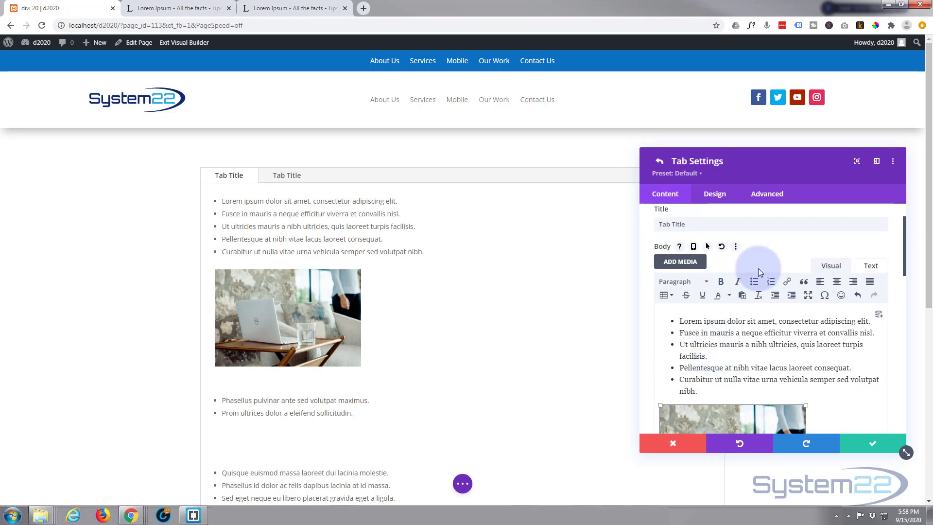
# Align the laptop image left and justify the text so it flows below the image.
pyautogui.click(837, 285)
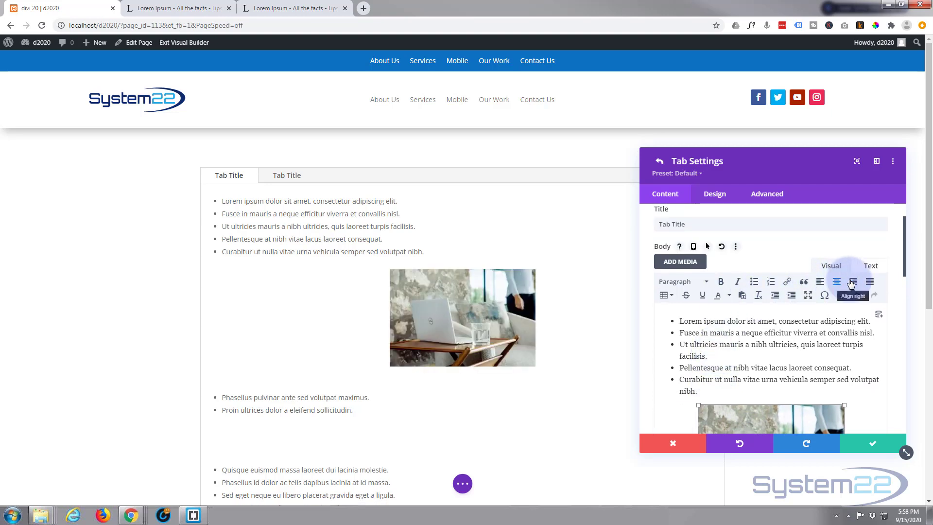
pyautogui.click(853, 282)
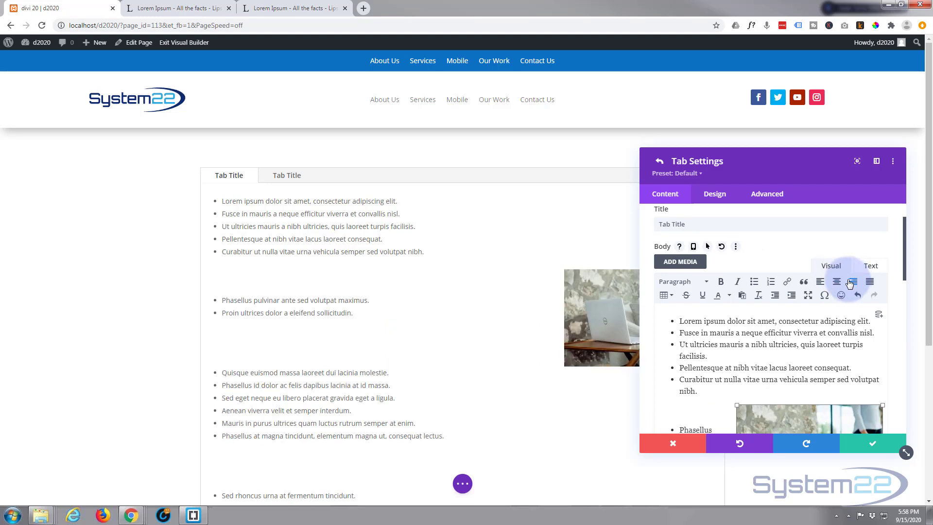
pyautogui.click(821, 285)
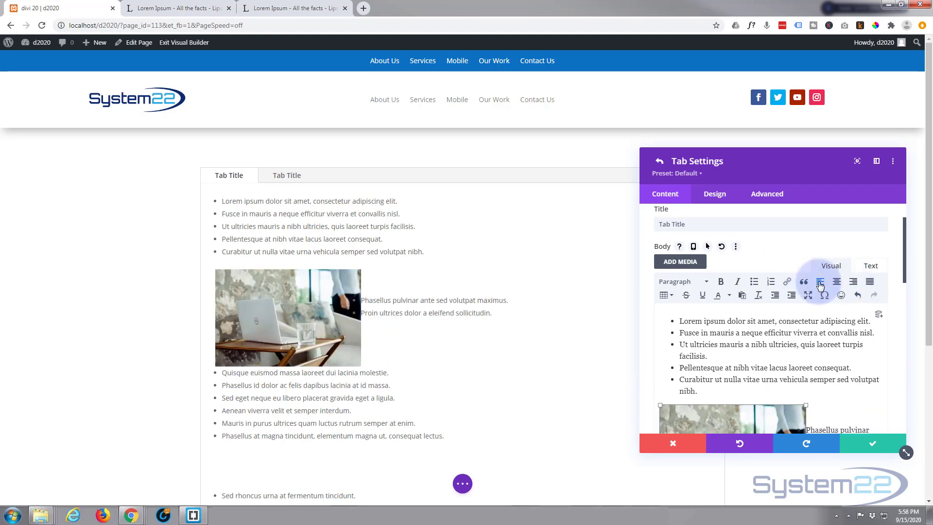
pyautogui.click(869, 283)
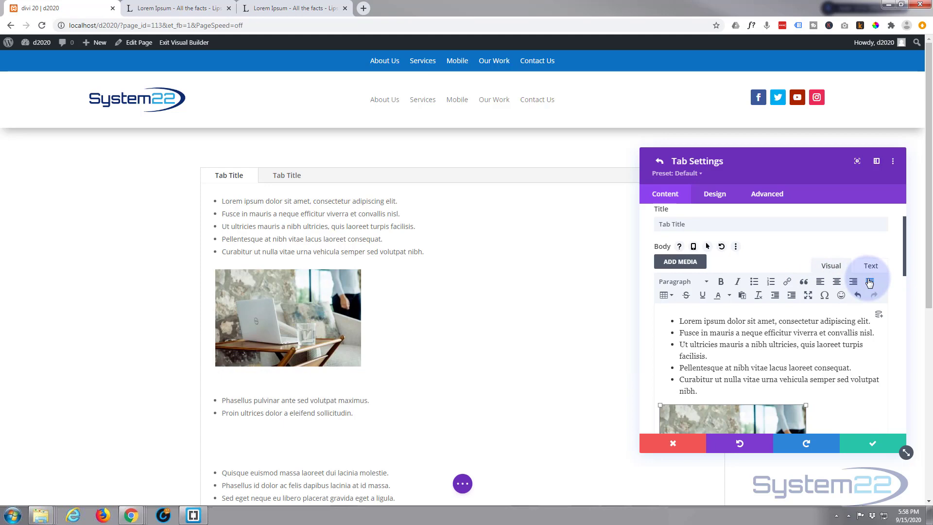
pyautogui.scroll(-1, 382, 355)
pyautogui.scroll(-3, 381, 355)
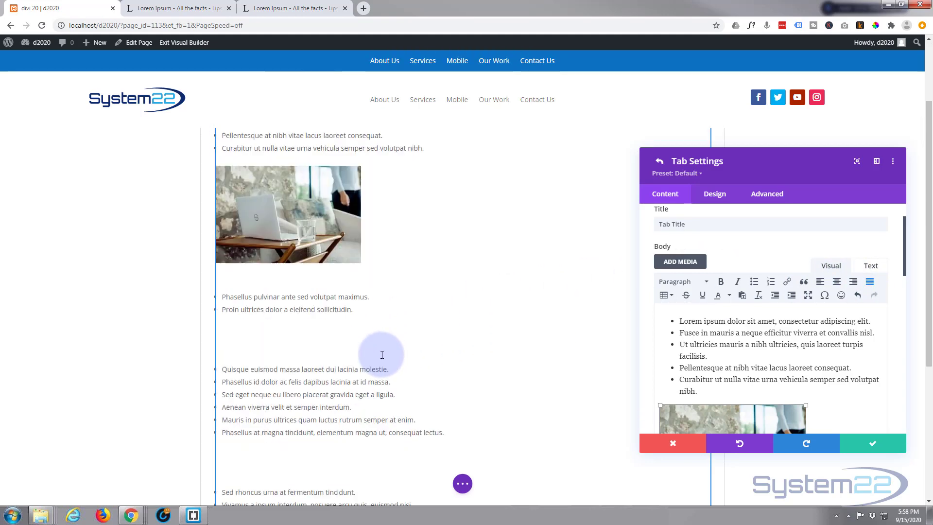
# Set the first tab's Background to the solid black #000000 swatch.
pyautogui.scroll(3, 381, 354)
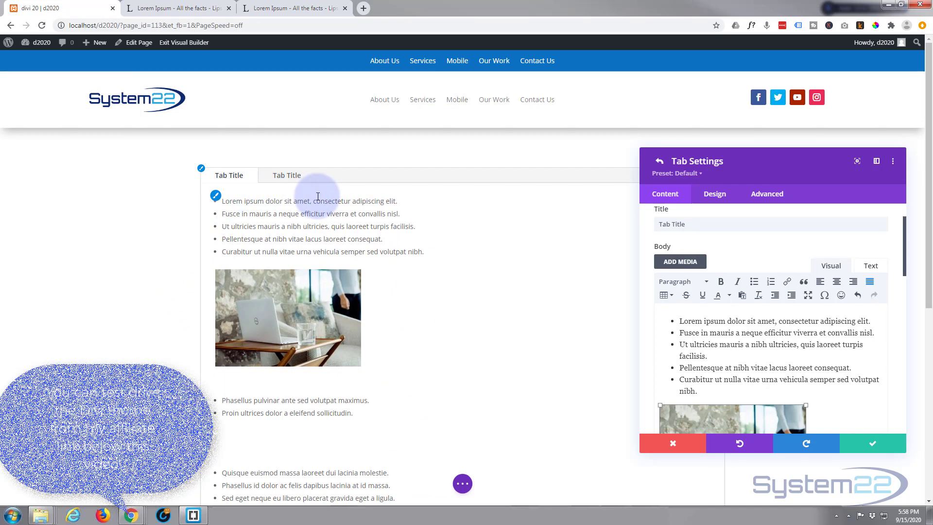
pyautogui.scroll(-10, 707, 256)
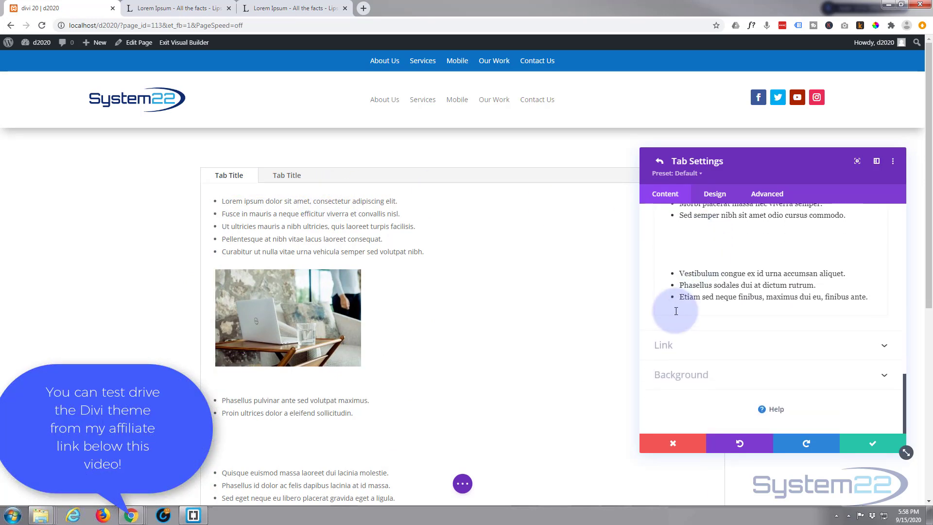
pyautogui.click(752, 379)
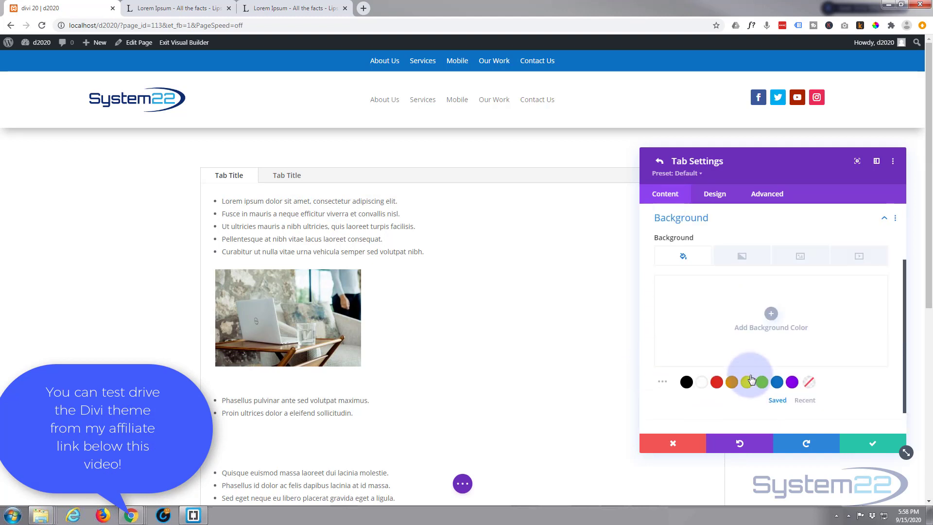
pyautogui.click(687, 383)
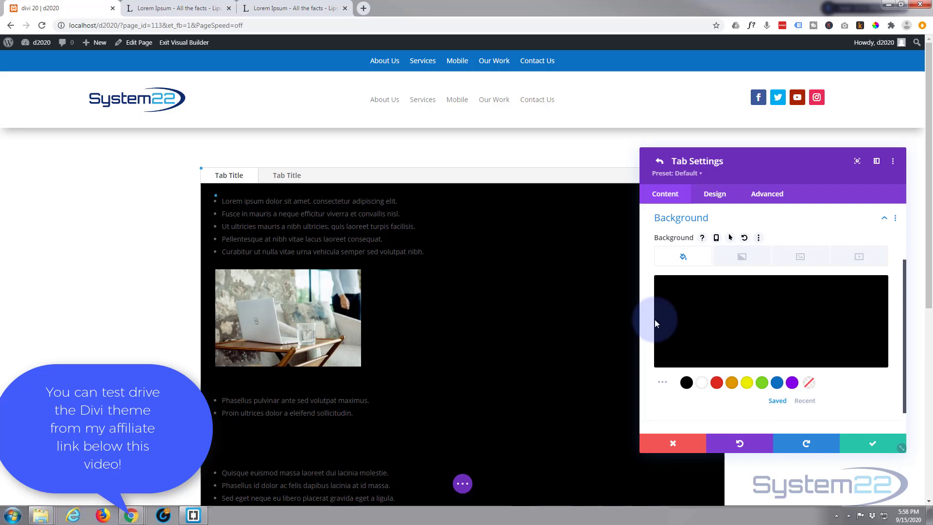
pyautogui.click(718, 197)
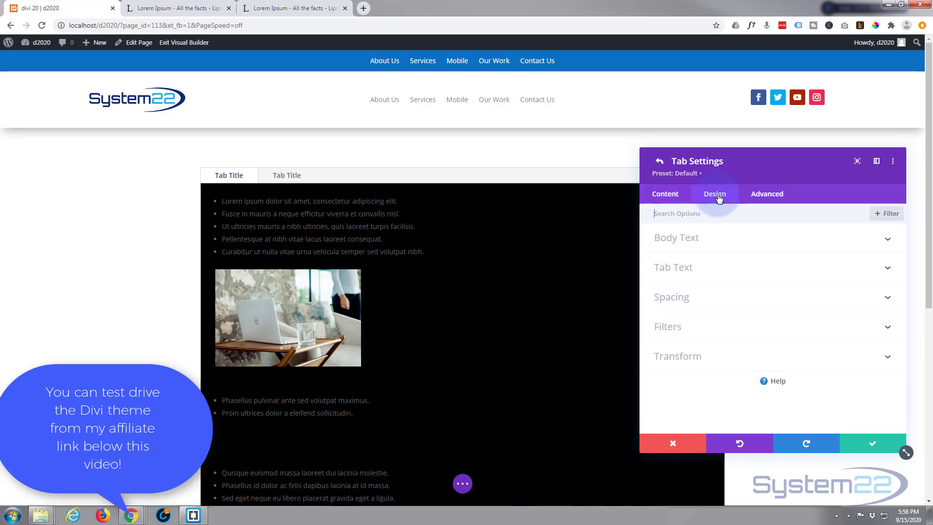
# Set the first tab's Body Text Color to white and Body Text Size from 14px to 17px.
pyautogui.click(739, 244)
pyautogui.scroll(-2, 747, 276)
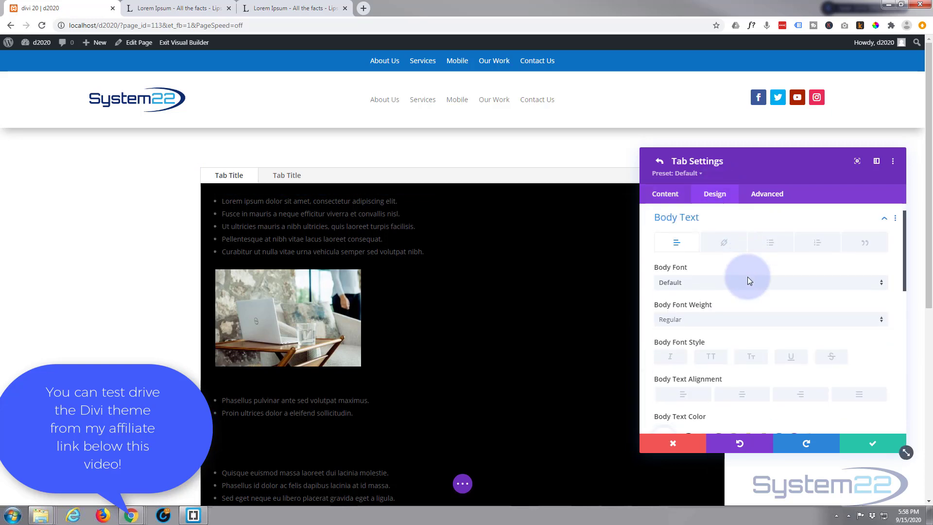
pyautogui.scroll(-1, 748, 281)
pyautogui.click(703, 315)
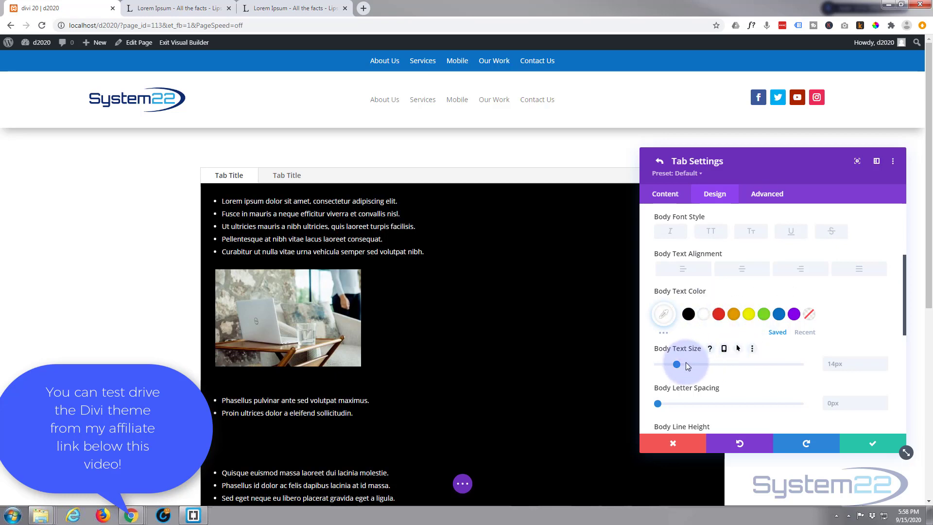
pyautogui.moveTo(677, 364); pyautogui.dragTo(681, 365)
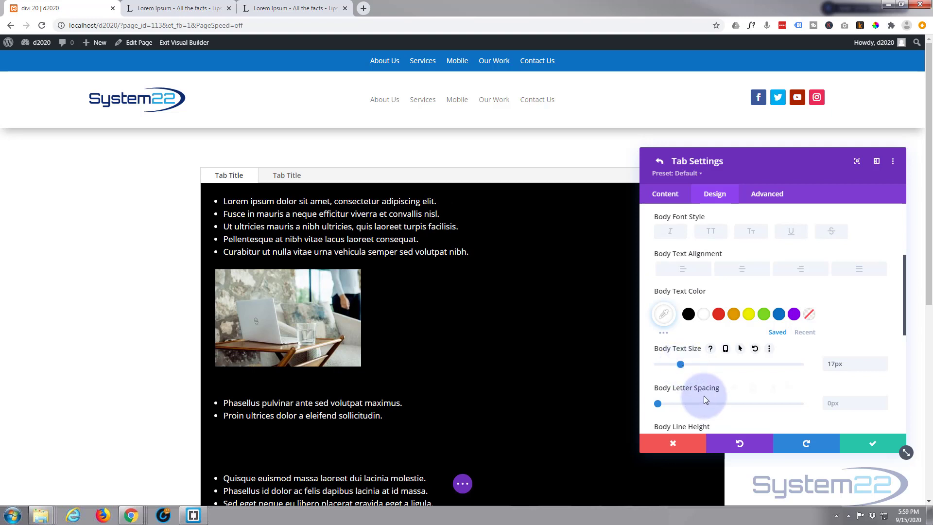
pyautogui.scroll(-2, 703, 395)
pyautogui.scroll(5, 704, 396)
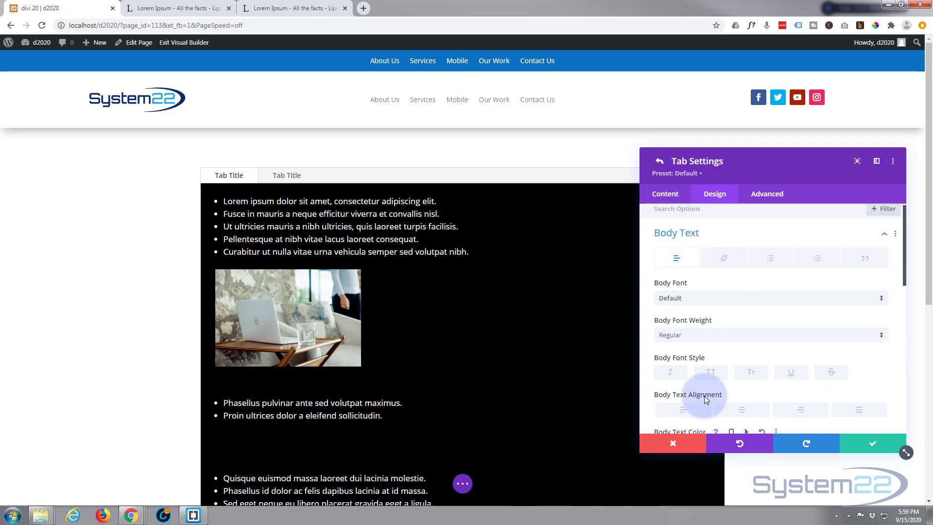
# Save the first tab's changes and open the second tab's settings.
pyautogui.click(872, 447)
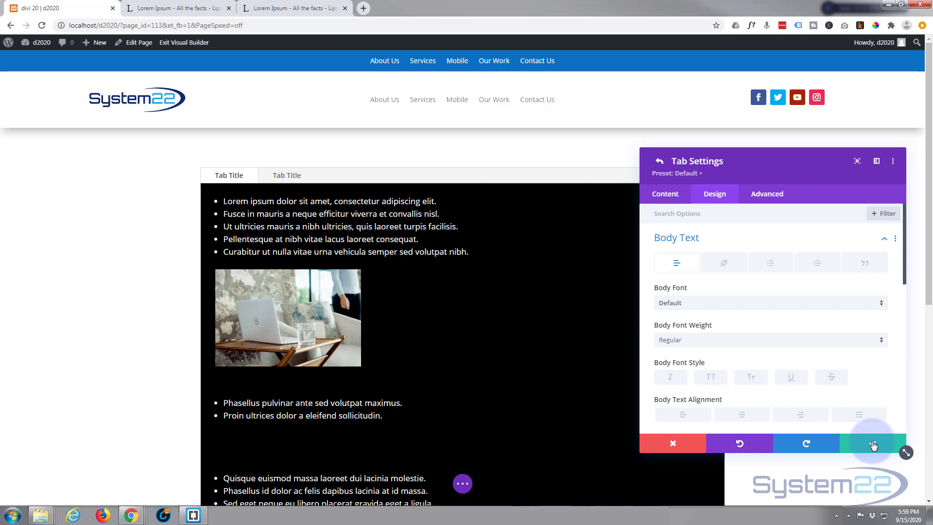
pyautogui.click(874, 445)
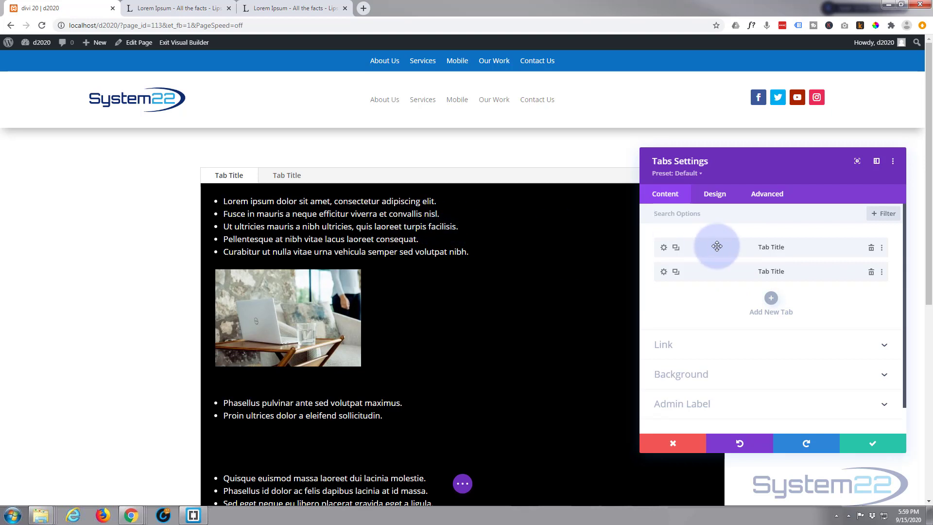
pyautogui.click(663, 273)
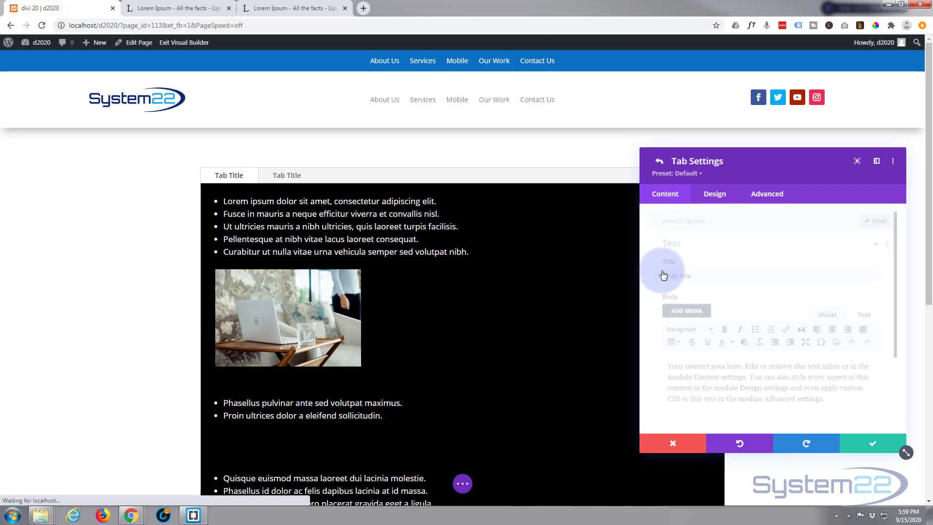
pyautogui.scroll(-2, 751, 295)
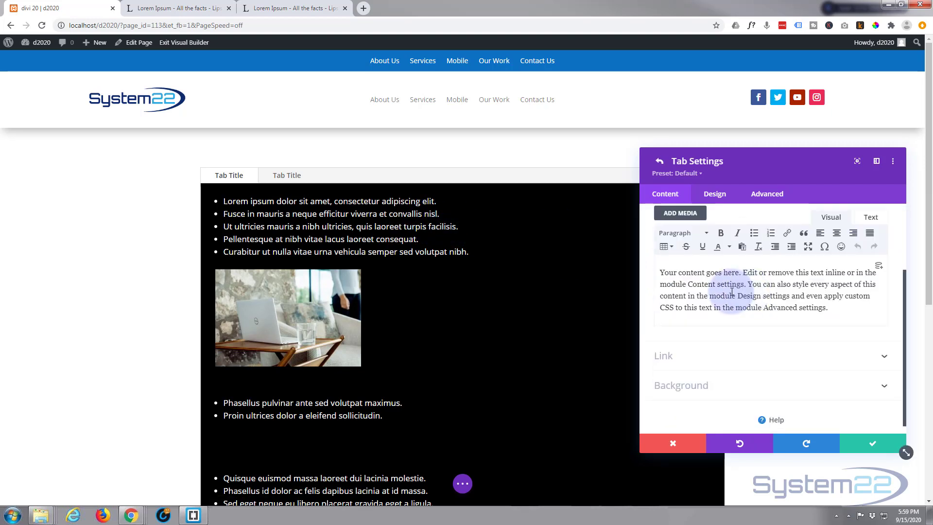
# Copy the selected Lorem Ipsum paragraphs from the lipsum.com page.
pyautogui.click(280, 9)
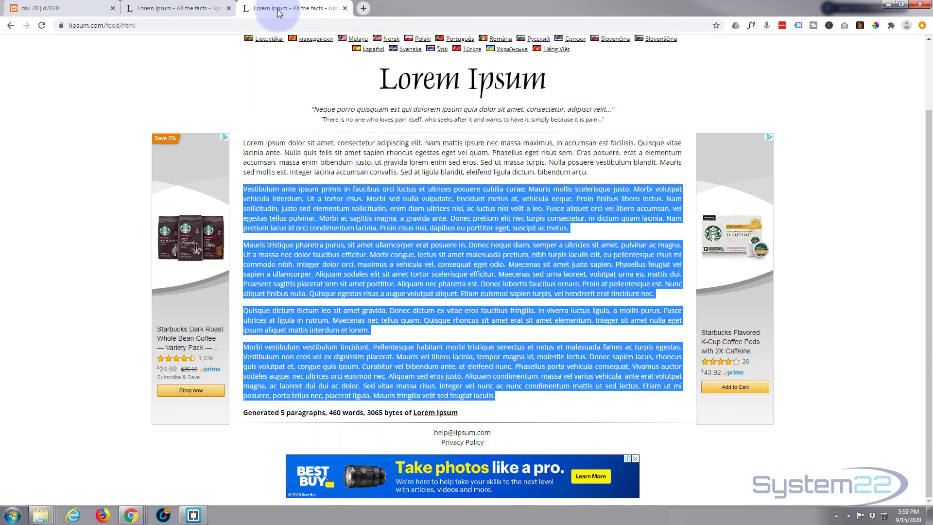
pyautogui.rightClick(333, 204)
pyautogui.click(350, 212)
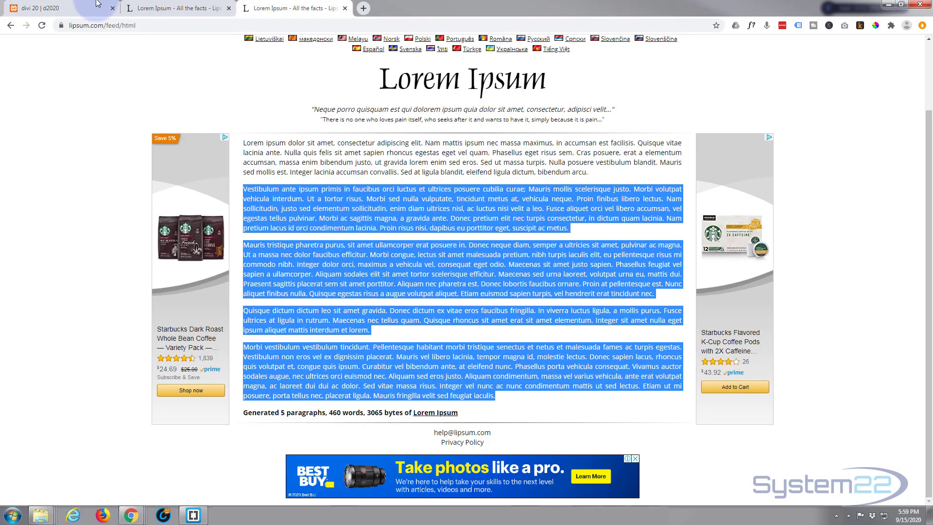
# Paste the Lorem Ipsum paragraphs below Tab Two's body text and display Tab Two on the page.
pyautogui.click(70, 7)
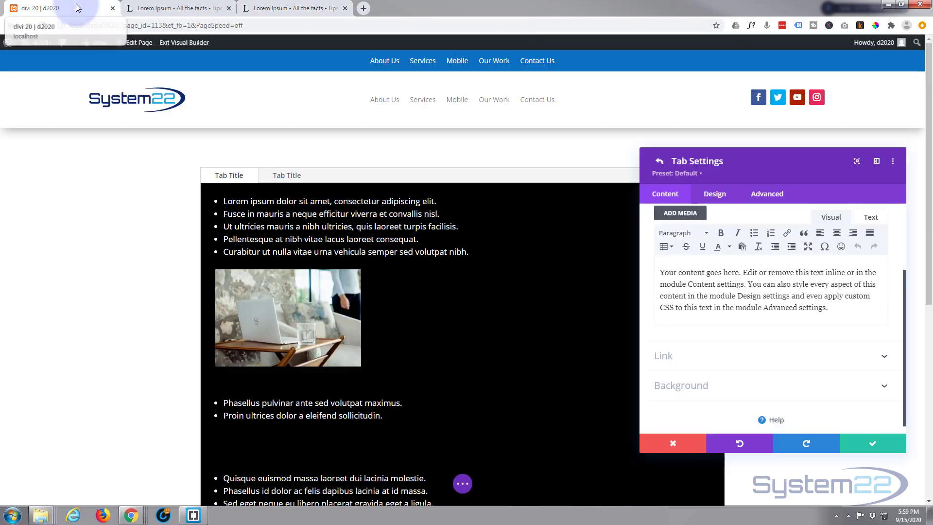
pyautogui.click(836, 311)
pyautogui.press('Return')
pyautogui.press('Return')
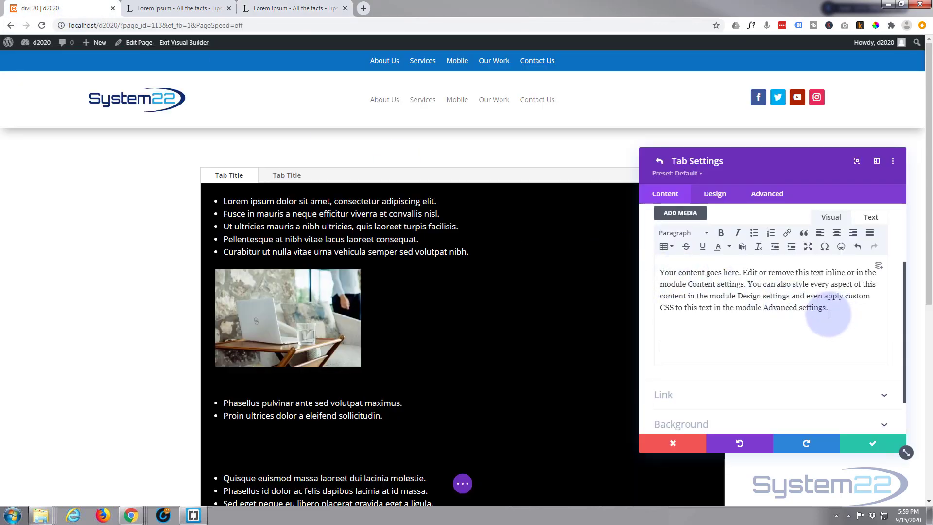
pyautogui.hotkey('ctrl', 'v')
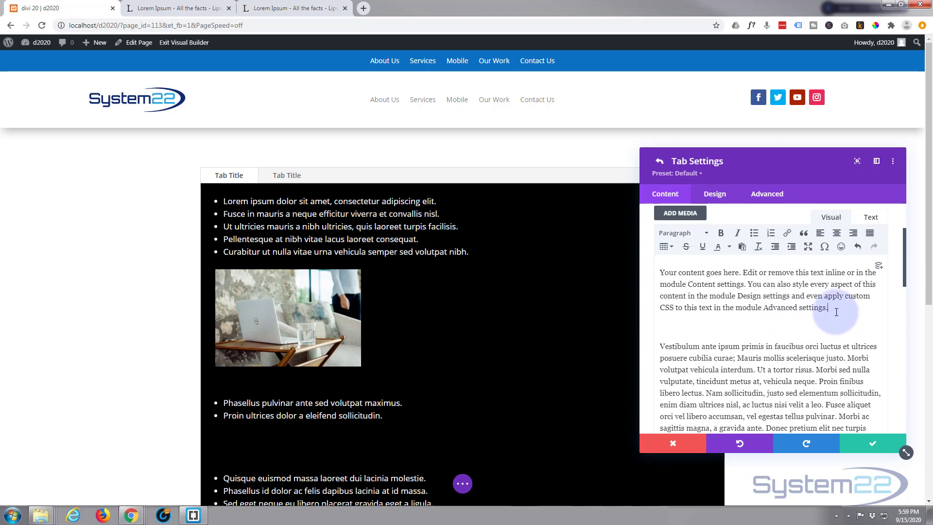
pyautogui.press('Delete')
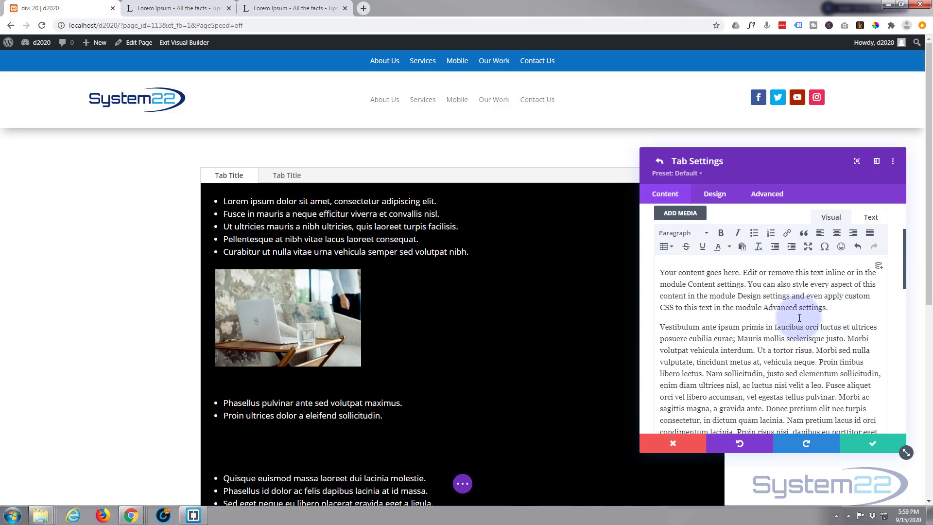
pyautogui.click(282, 175)
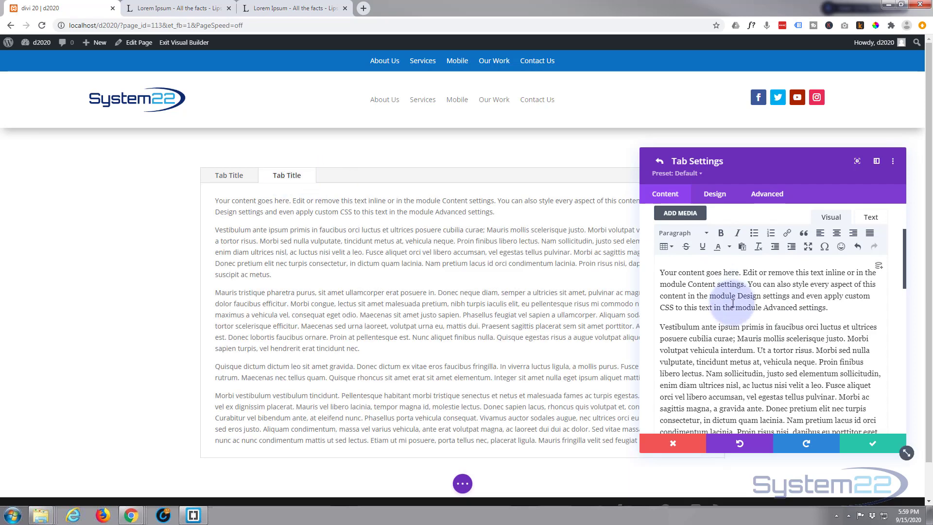
pyautogui.scroll(3, 733, 304)
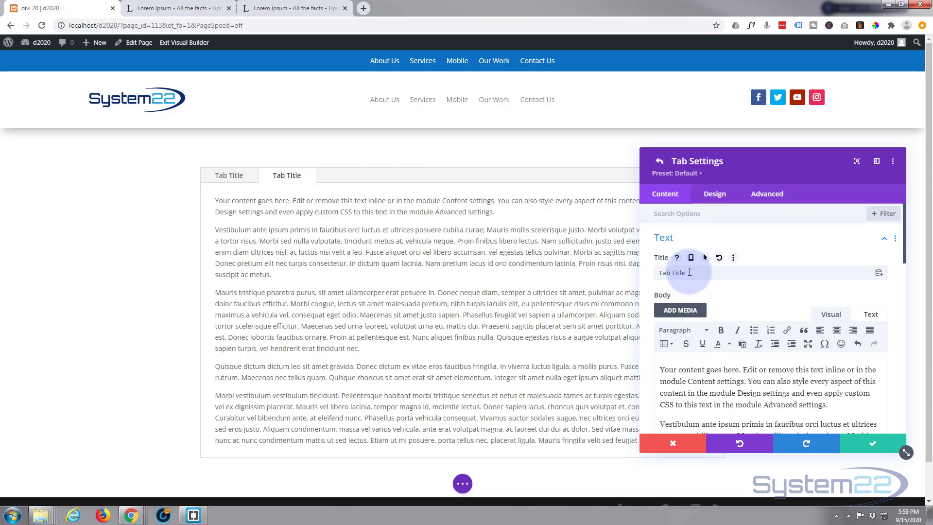
# Overwrite the second tab's existing title, typing 'Ta'.
pyautogui.tripleClick(659, 272)
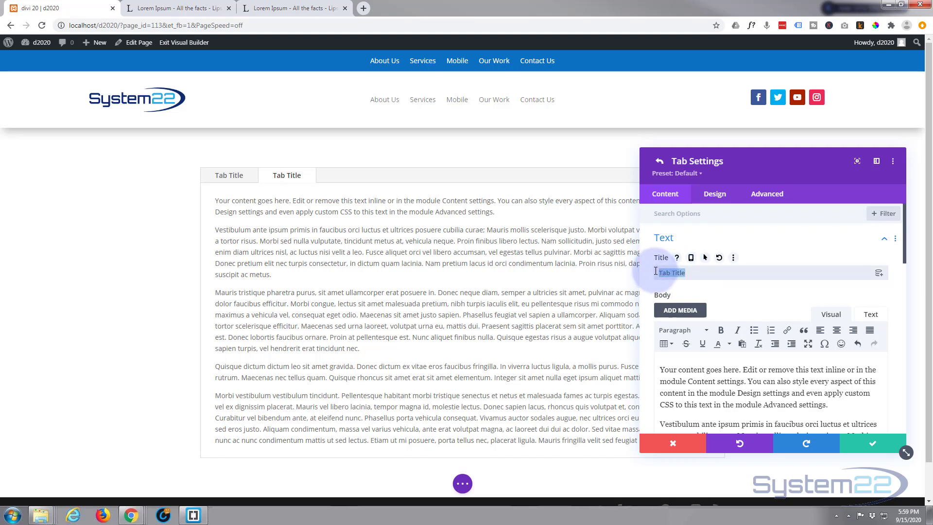
pyautogui.write('Ta')
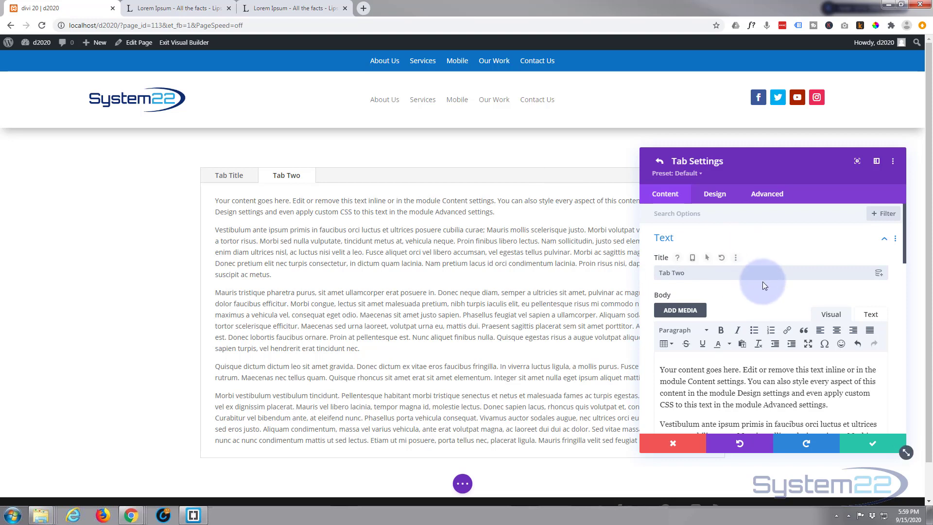
pyautogui.scroll(-1, 762, 285)
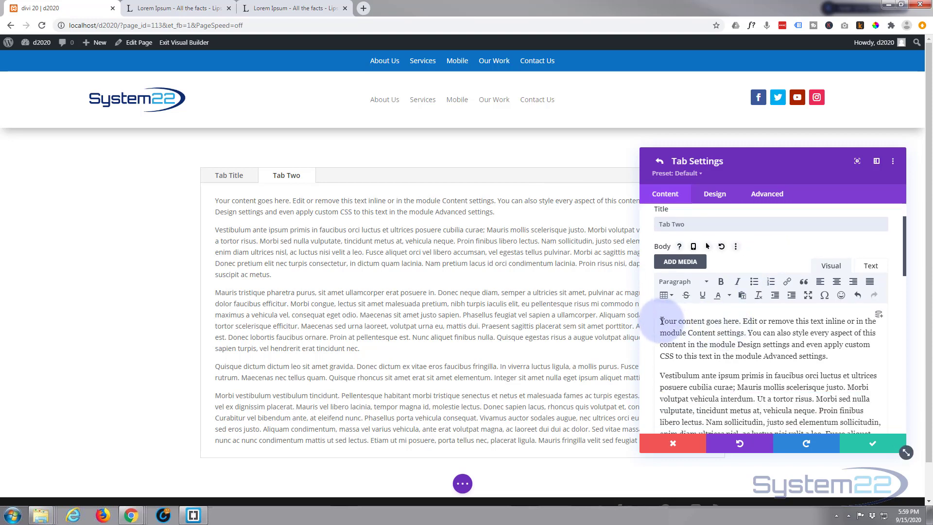
# Move 'Your content goes here' onto its own line above the body text, then select it.
pyautogui.moveTo(661, 321); pyautogui.dragTo(741, 322)
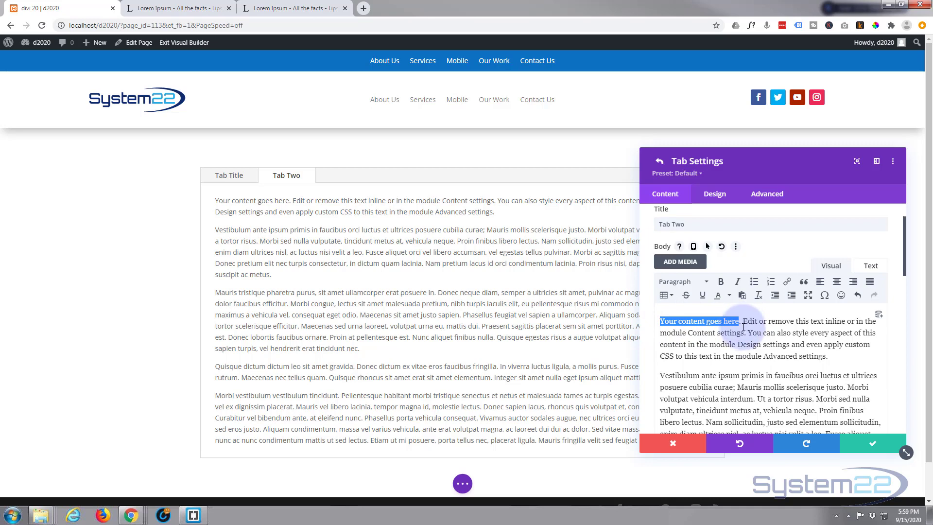
pyautogui.press('BackSpace')
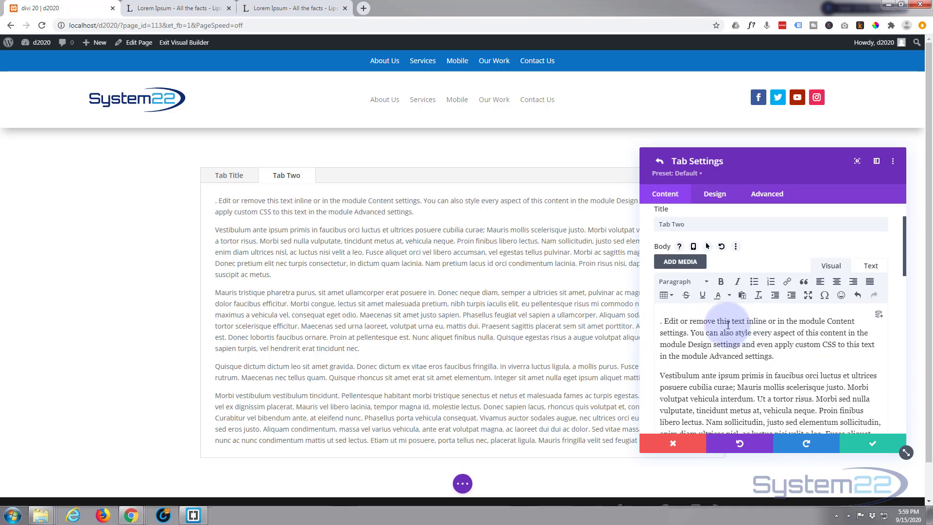
pyautogui.press('Delete')
pyautogui.press('Delete')
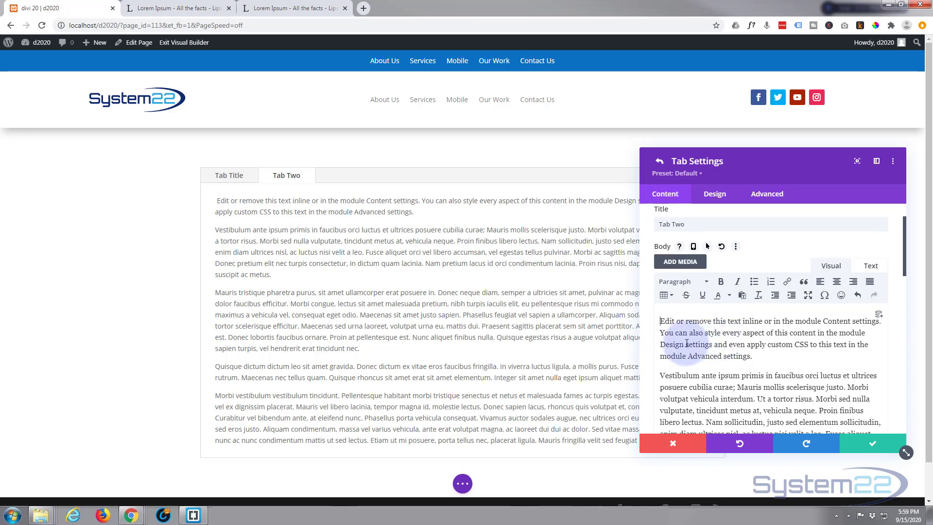
pyautogui.press('Return')
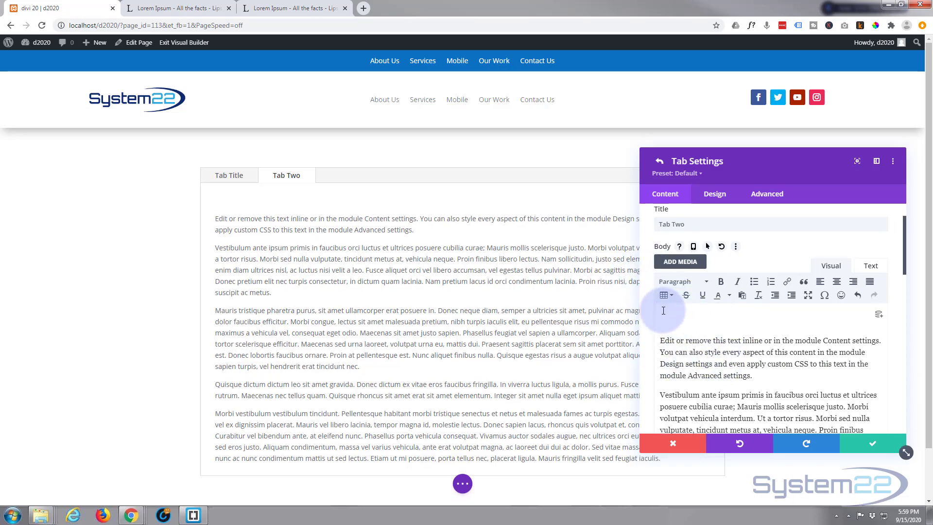
pyautogui.hotkey('ctrl', 'v')
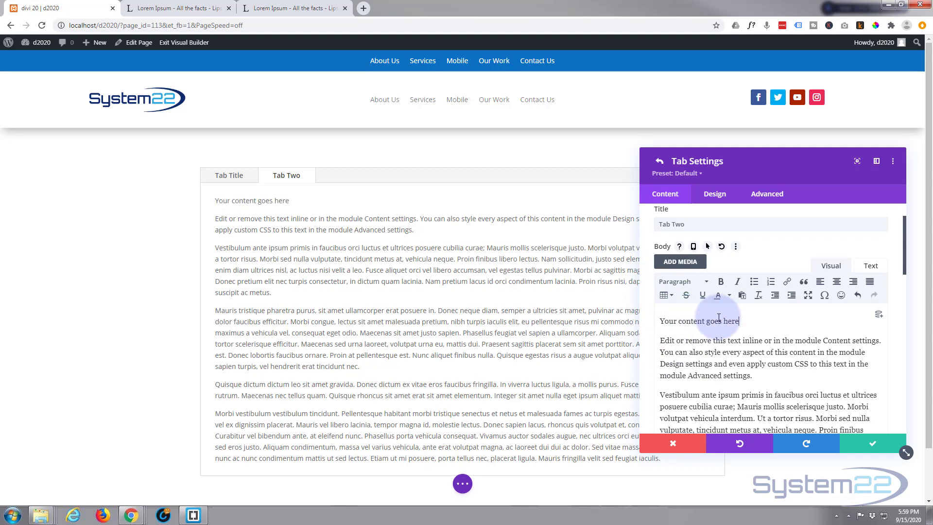
pyautogui.moveTo(741, 322); pyautogui.dragTo(658, 326)
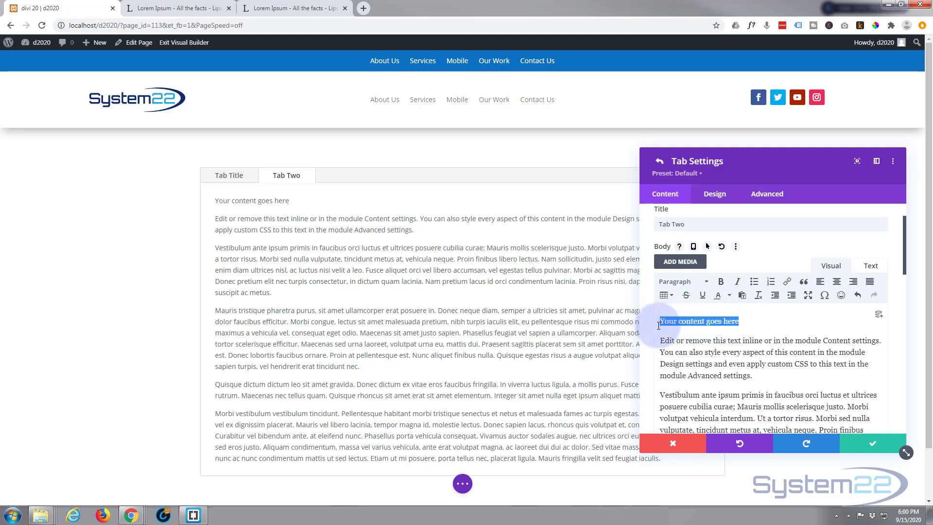
# Format 'Your content goes here' as Heading 2 and add an empty paragraph below it.
pyautogui.click(707, 284)
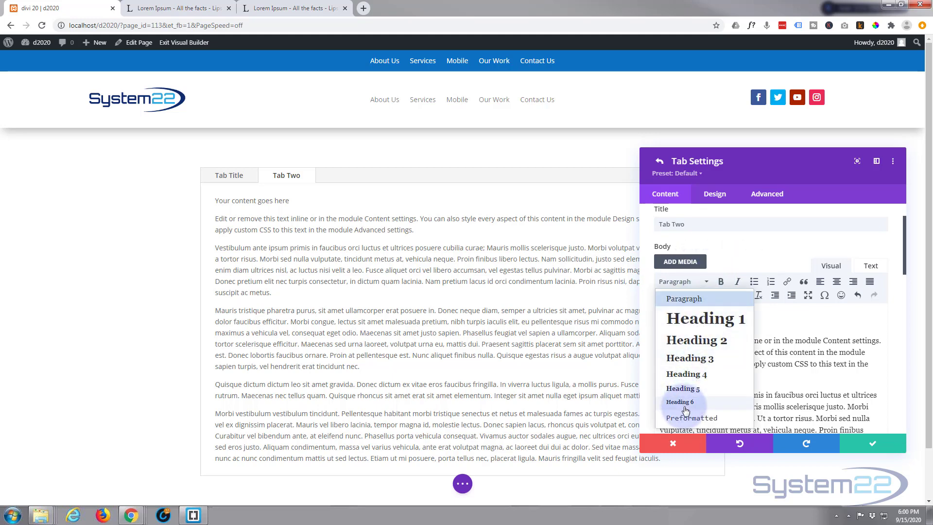
pyautogui.click(687, 341)
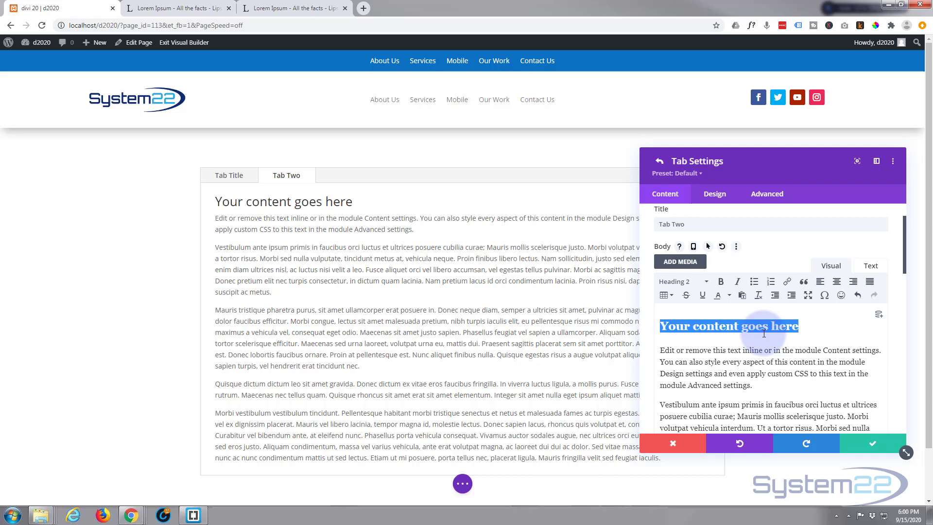
pyautogui.click(822, 331)
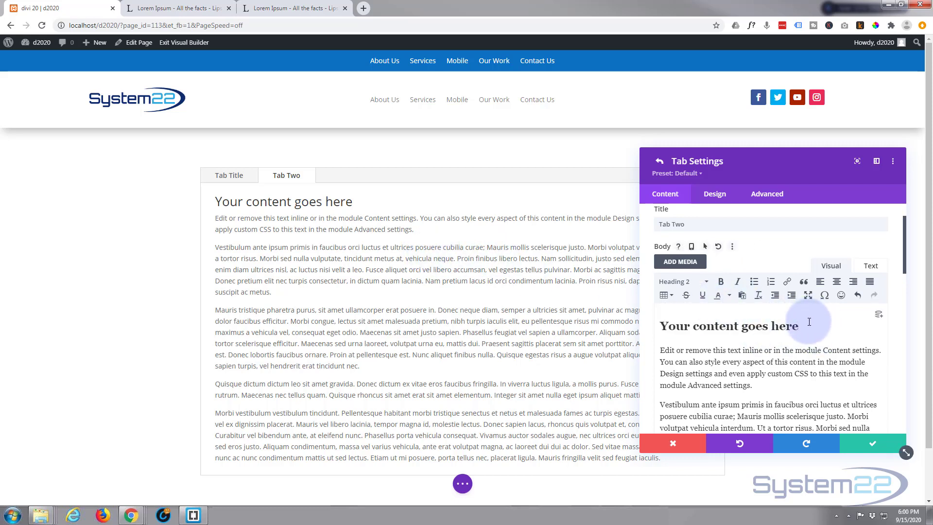
pyautogui.press('Return')
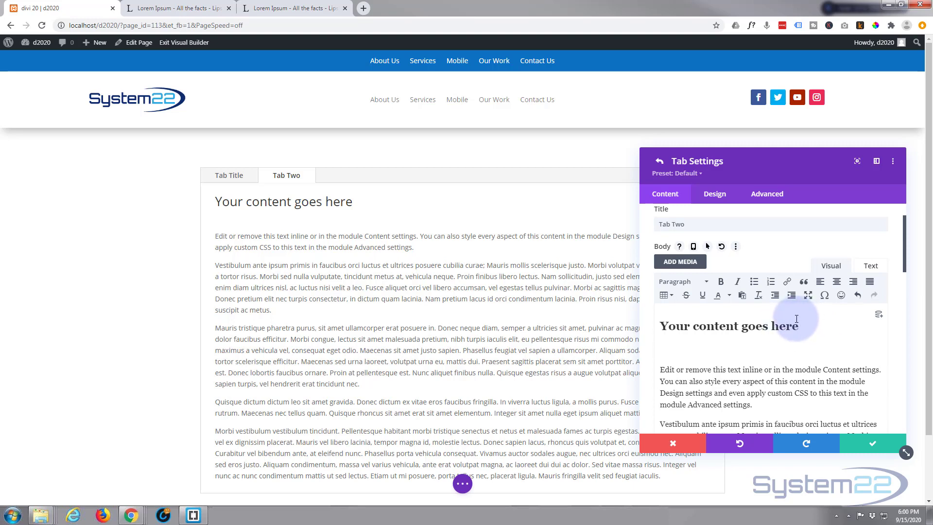
pyautogui.scroll(-6, 793, 318)
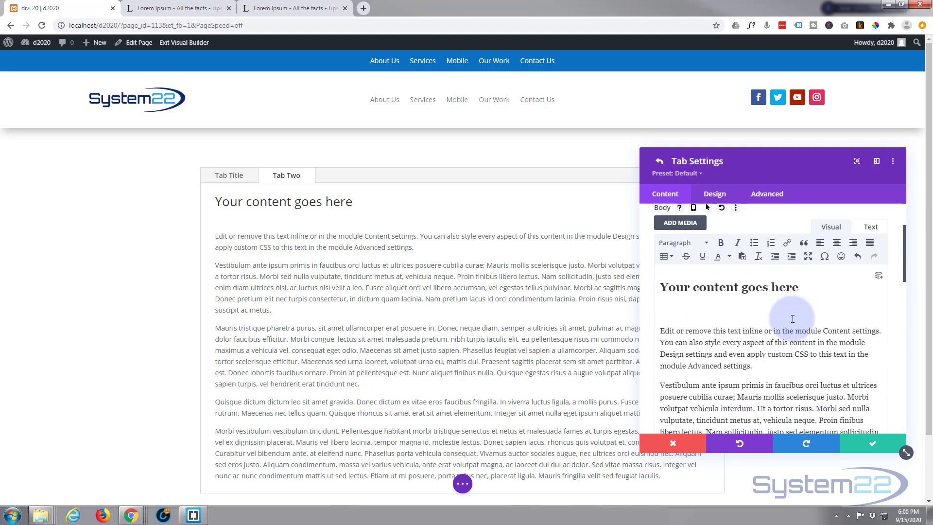
# Launch the media library from the tab's Background image options via Add Background Image.
pyautogui.scroll(-5, 793, 319)
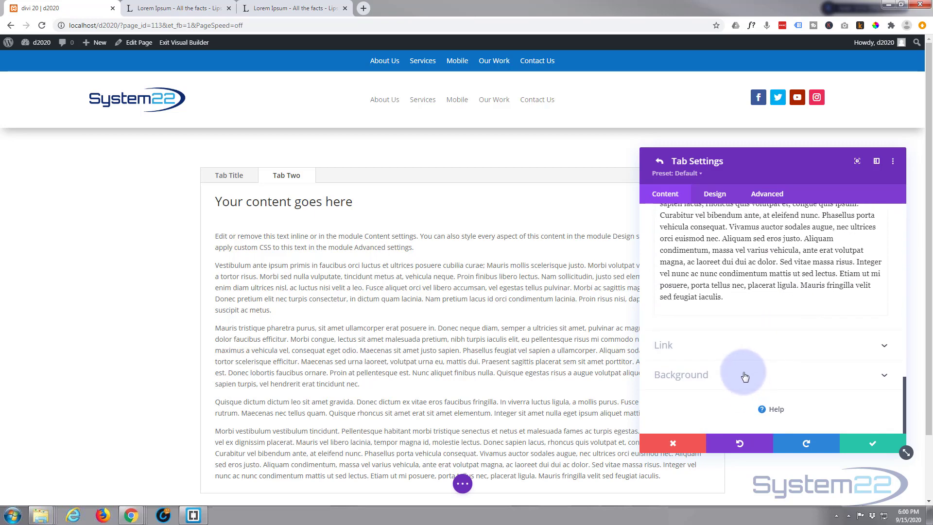
pyautogui.click(745, 376)
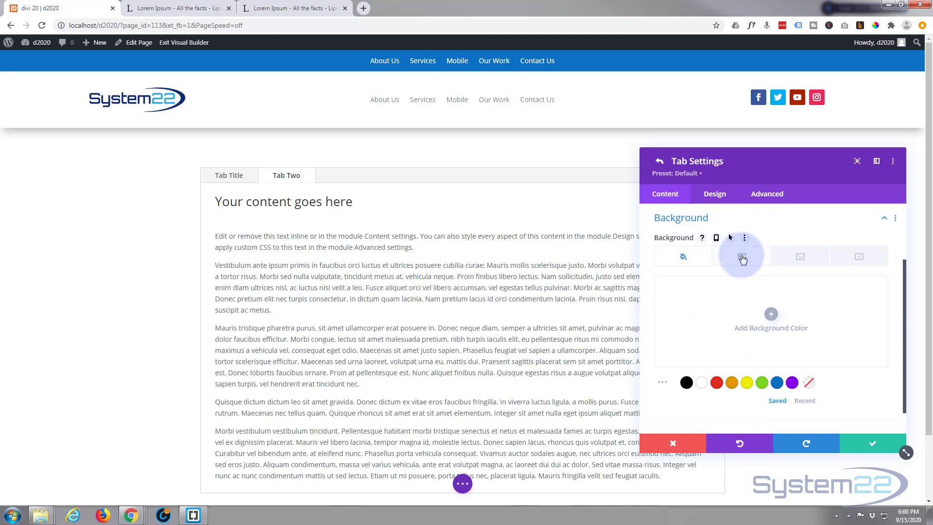
pyautogui.click(798, 257)
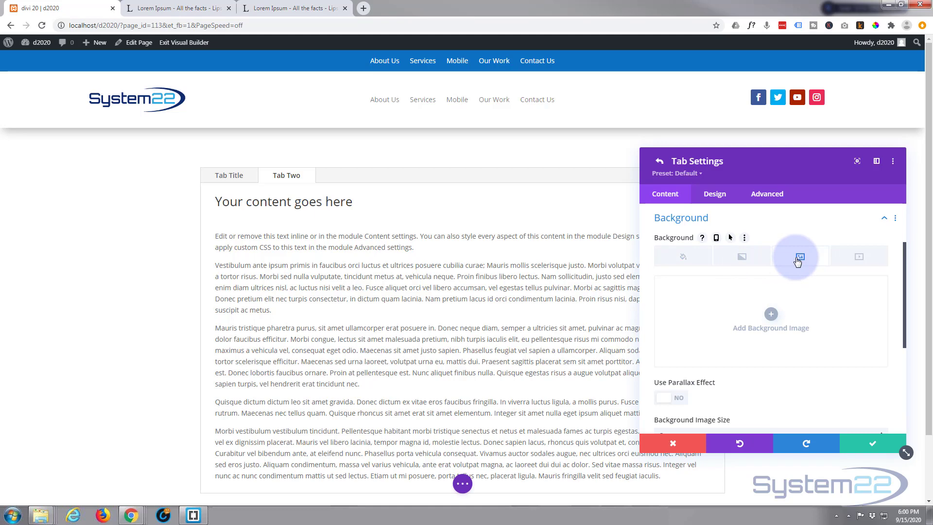
pyautogui.click(769, 315)
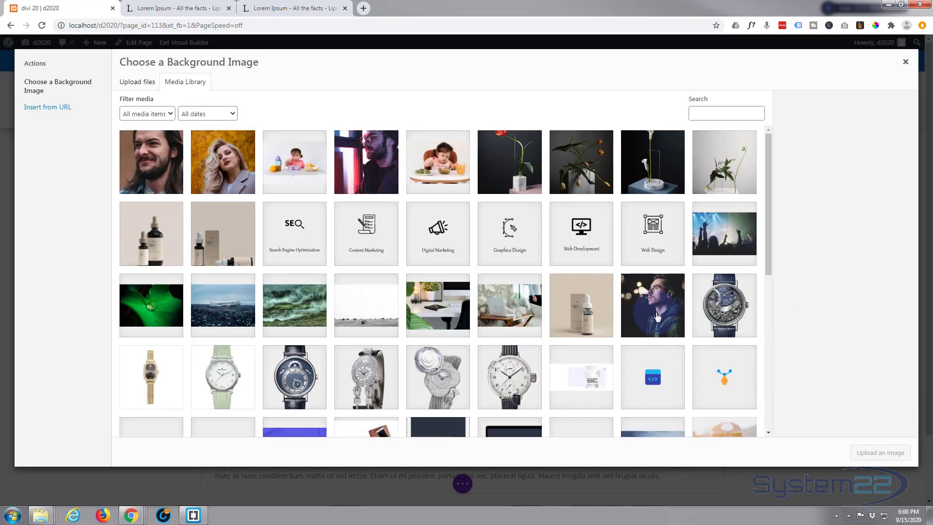
# Choose the purple-lit city skyline photo from the media library as the background image.
pyautogui.scroll(-4, 654, 318)
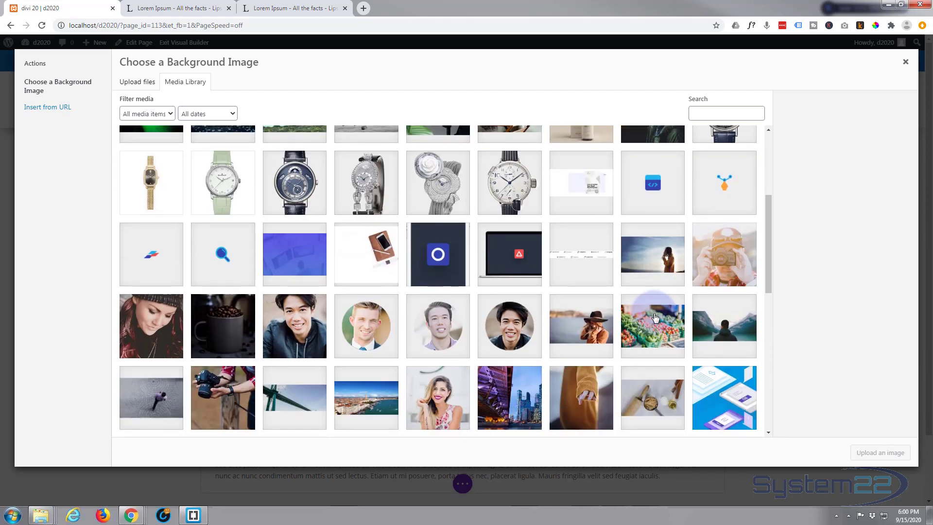
pyautogui.scroll(-2, 655, 317)
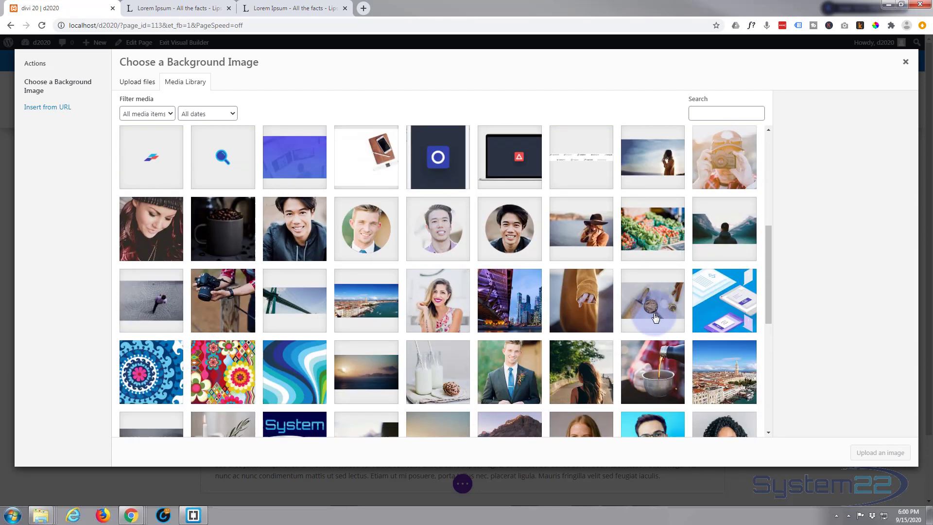
pyautogui.scroll(-1, 655, 317)
pyautogui.click(509, 266)
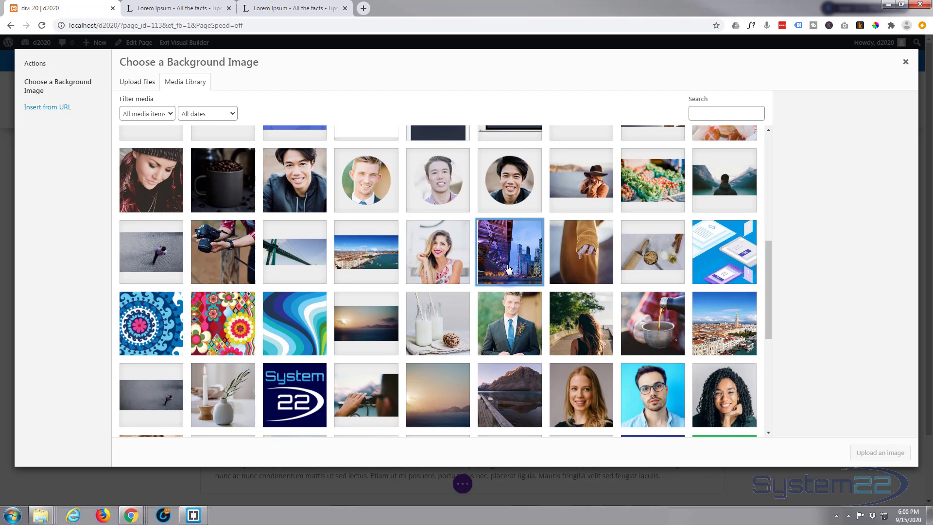
pyautogui.click(879, 453)
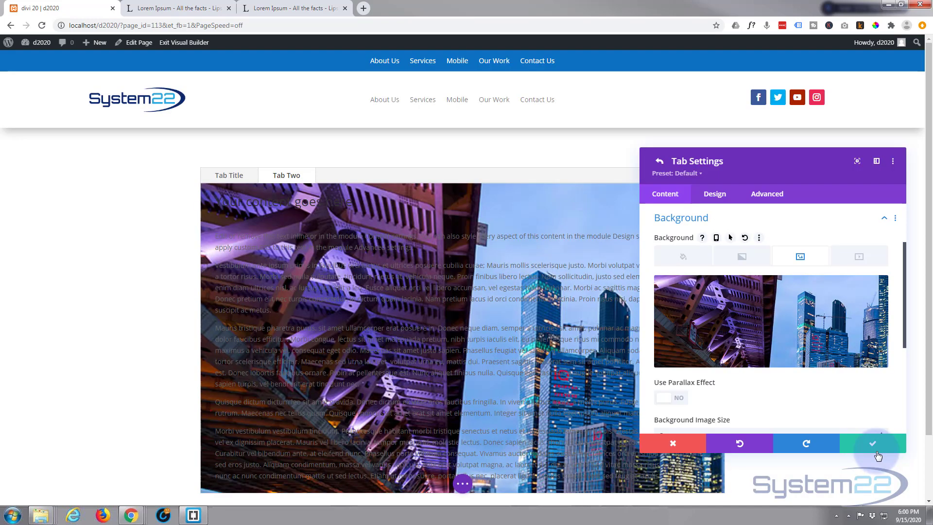
# Set Tab Two's Body Text Color to white (#ffffff) in the Design settings.
pyautogui.click(715, 194)
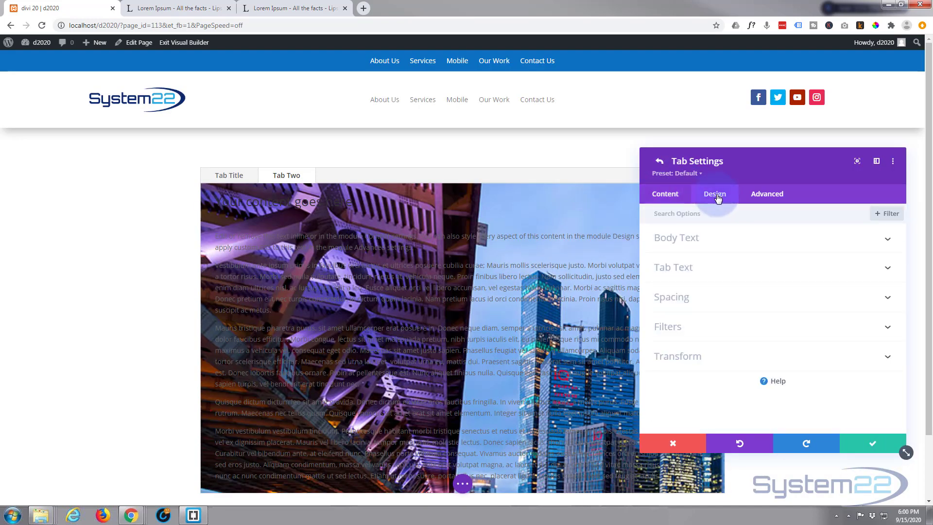
pyautogui.click(750, 239)
pyautogui.scroll(-3, 751, 353)
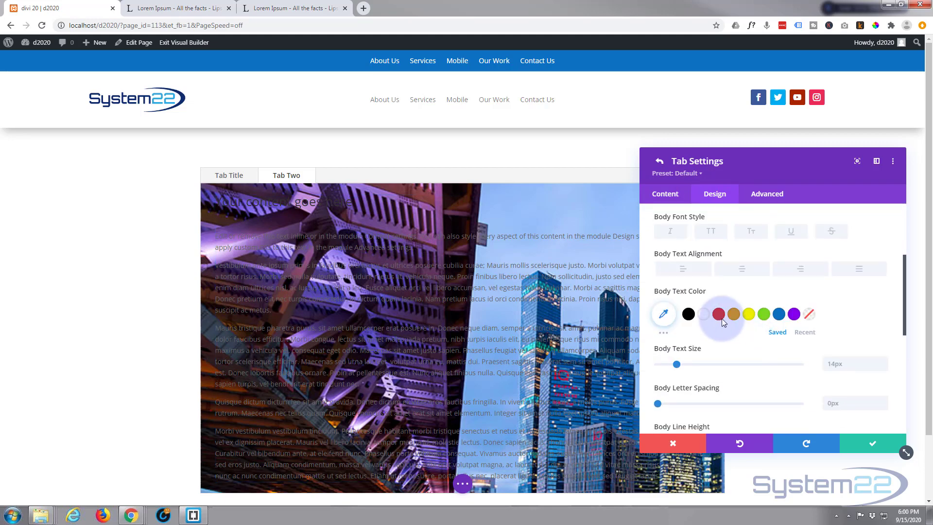
pyautogui.click(705, 316)
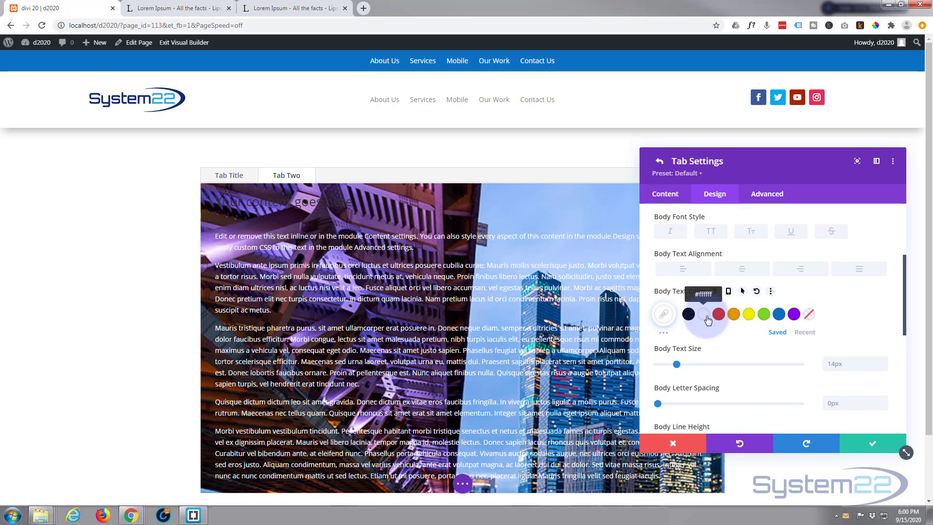
pyautogui.click(669, 200)
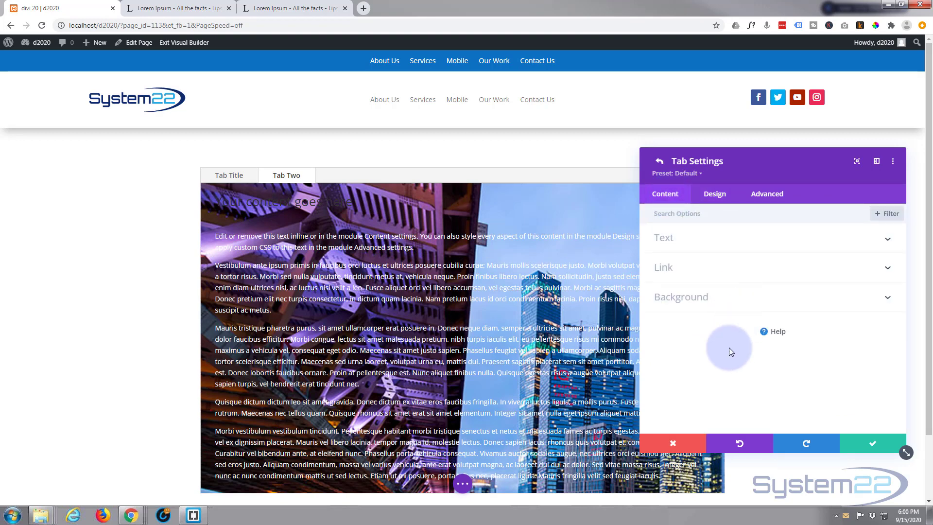
# Choose the black (#000000) swatch as Tab Two's background colour.
pyautogui.click(756, 298)
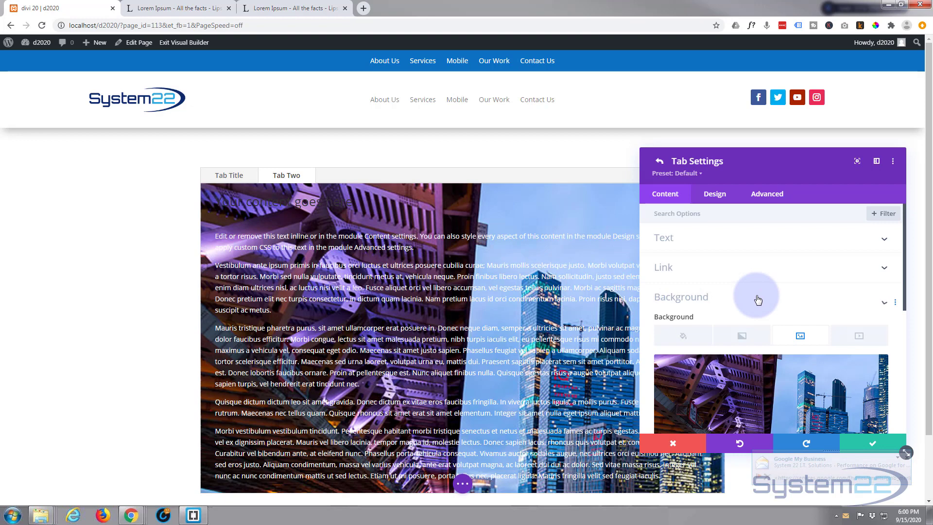
pyautogui.click(686, 258)
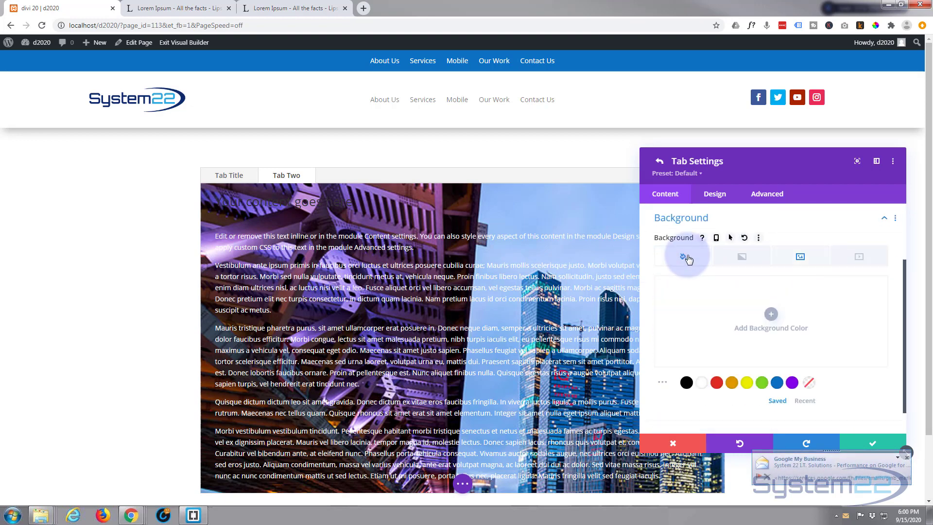
pyautogui.click(687, 382)
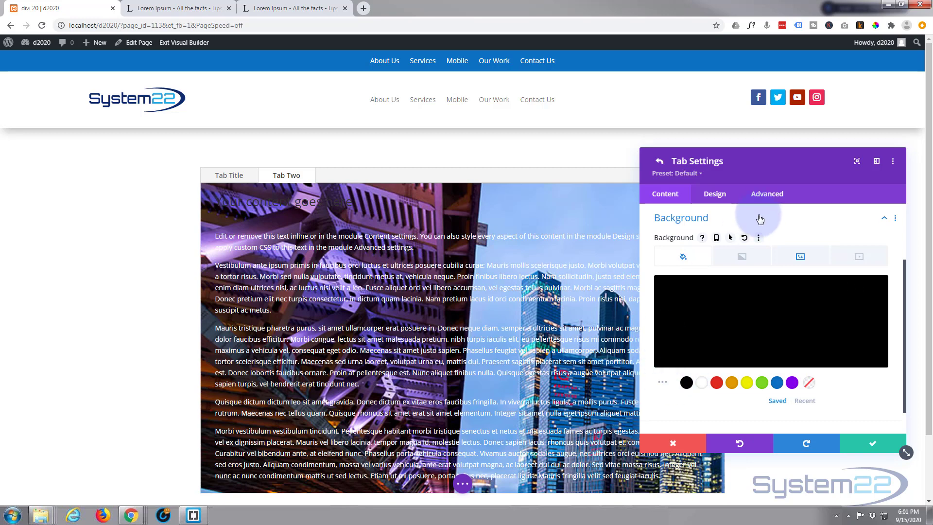
# Try the Multiply, Difference, Screen and Saturation blend modes on the background image.
pyautogui.click(802, 258)
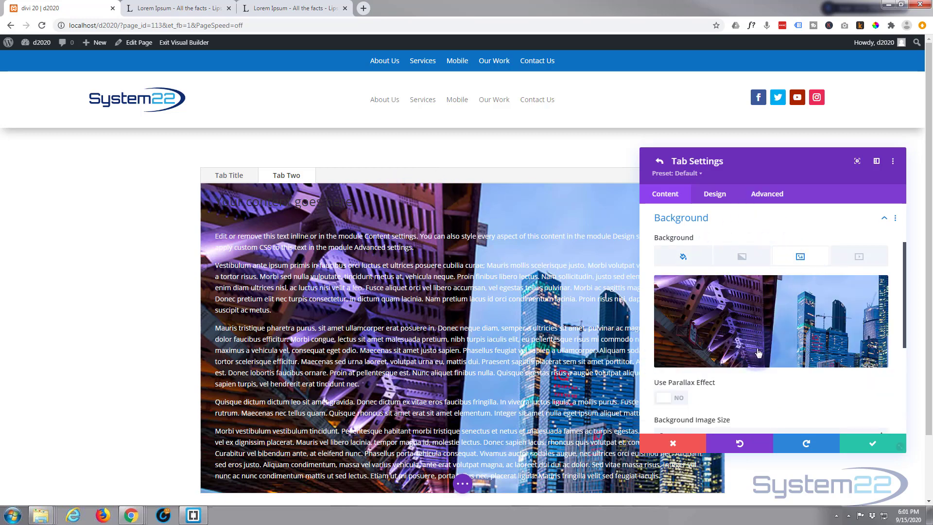
pyautogui.scroll(-2, 759, 349)
pyautogui.scroll(-2, 761, 344)
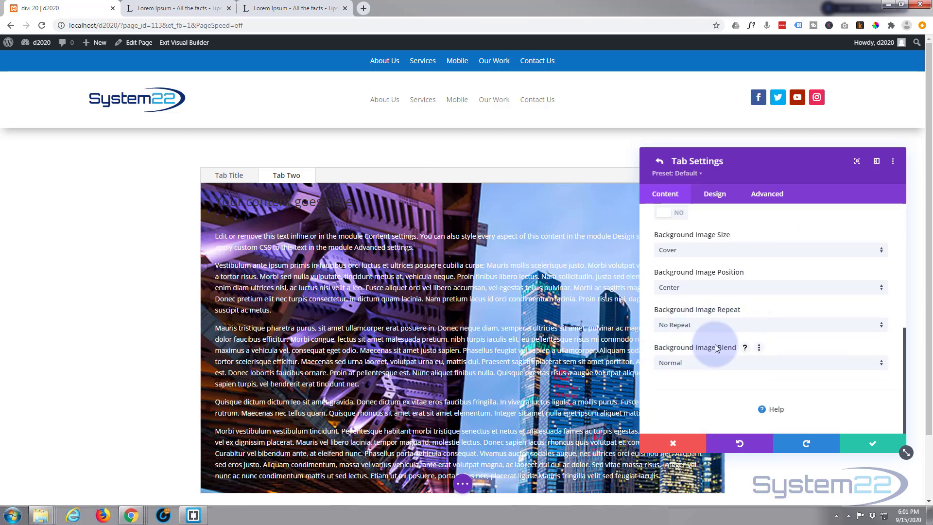
pyautogui.click(734, 363)
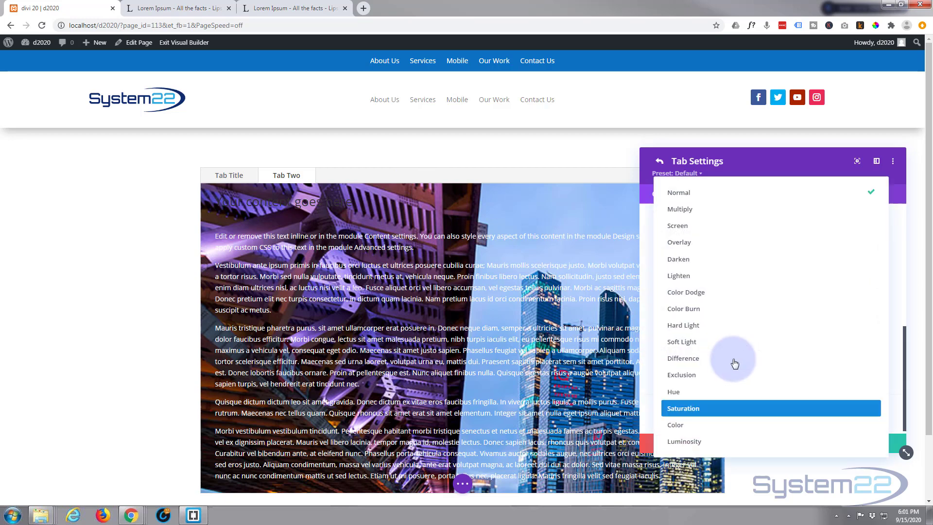
pyautogui.click(688, 213)
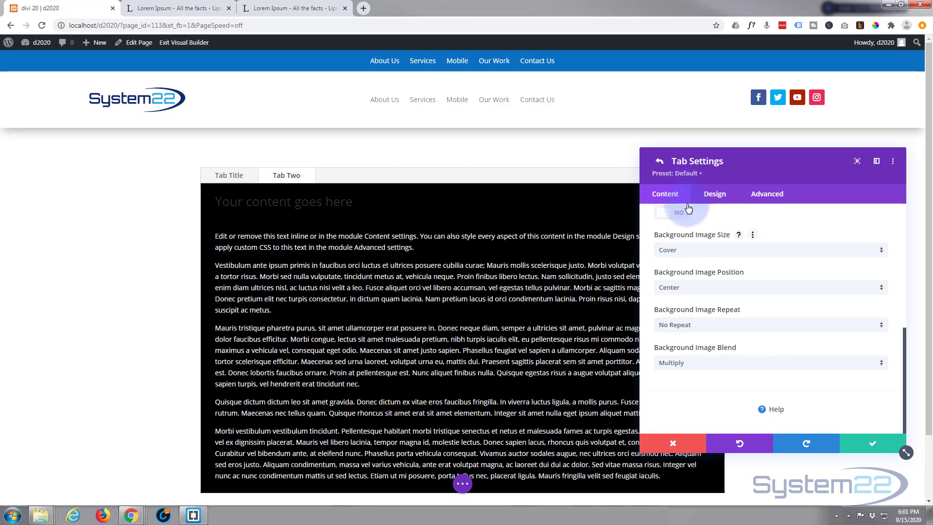
pyautogui.click(728, 367)
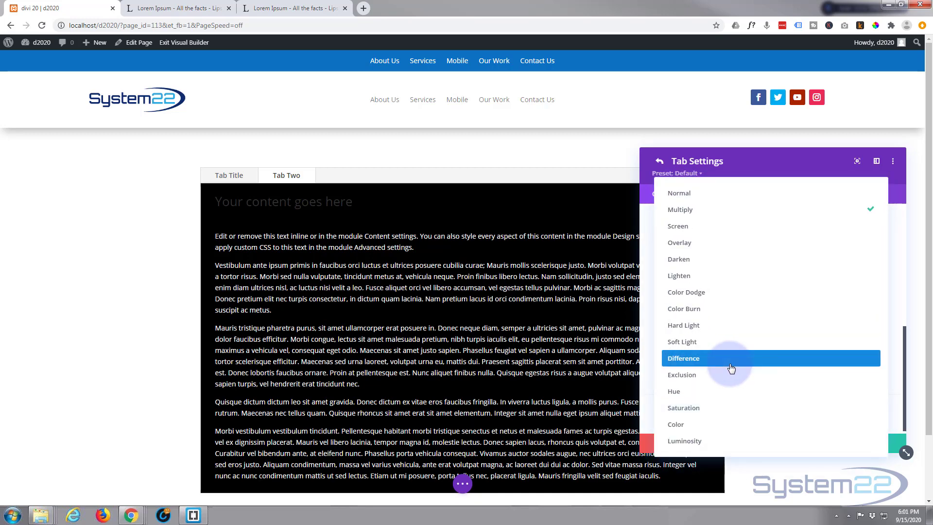
pyautogui.click(732, 369)
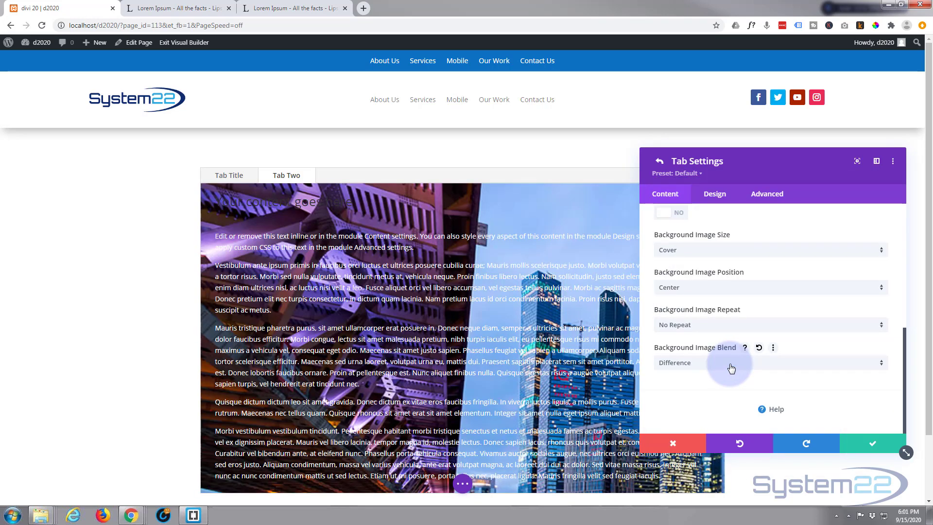
pyautogui.click(730, 365)
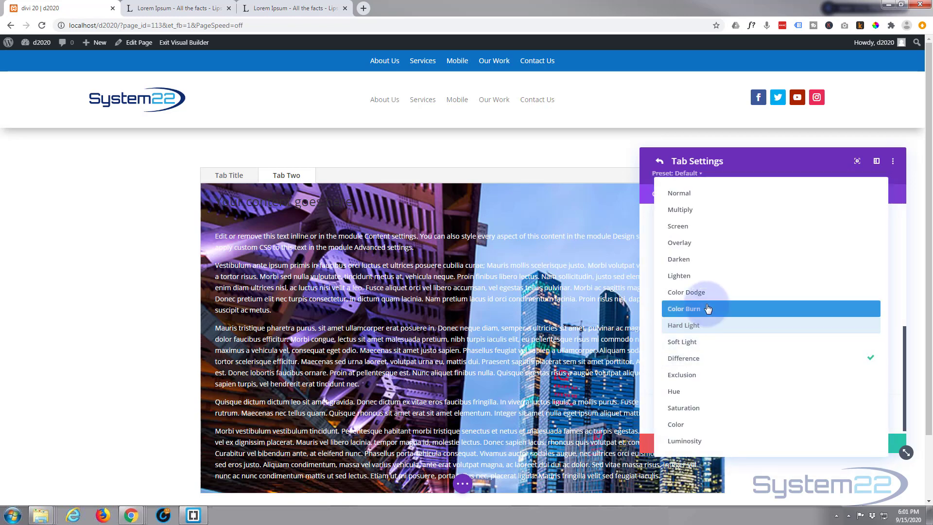
pyautogui.click(704, 228)
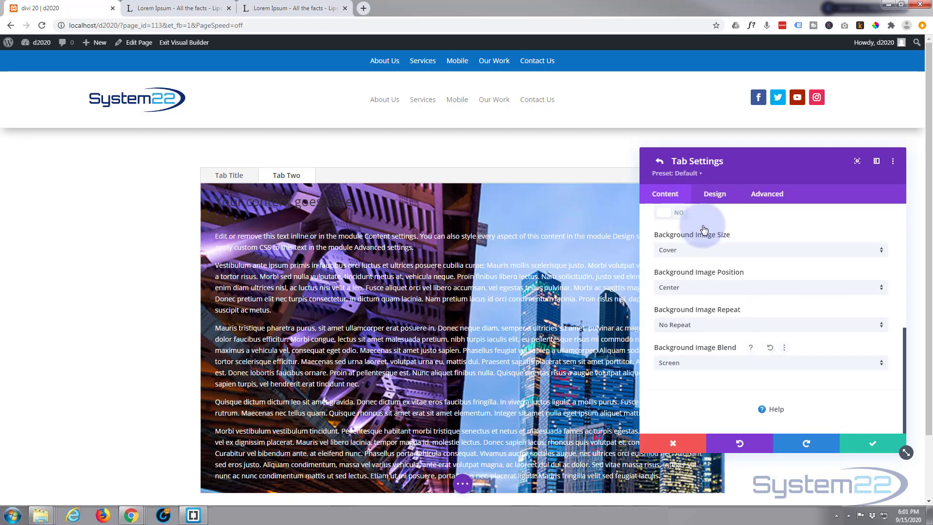
pyautogui.click(715, 365)
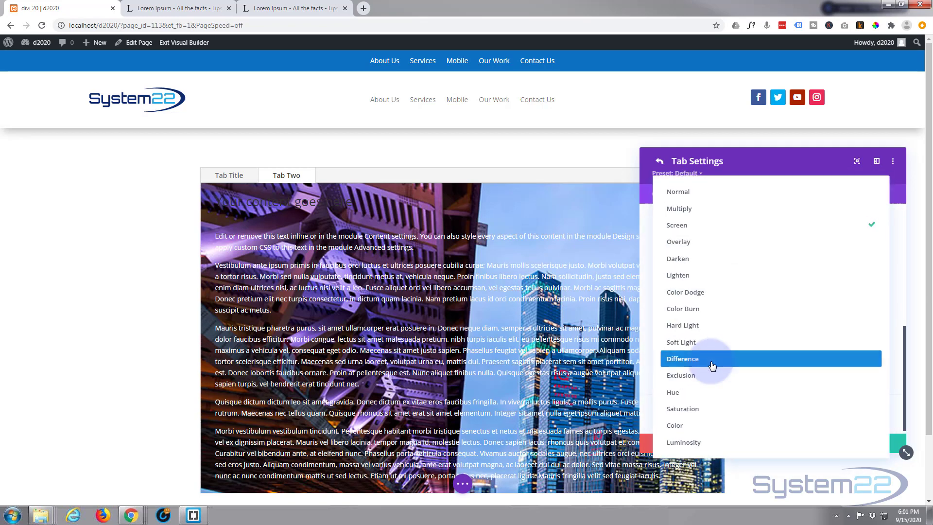
pyautogui.click(721, 411)
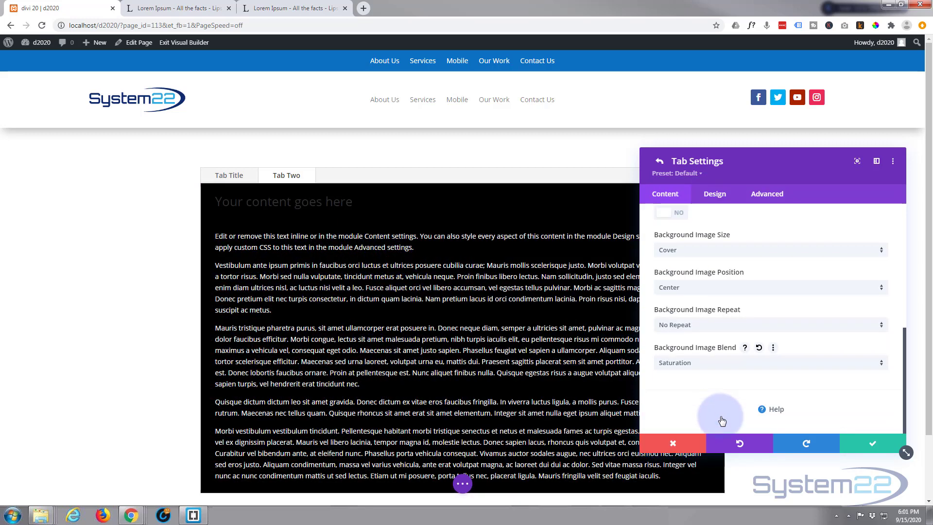
# Compare Luminosity and Normal blends, then settle on Multiply for the background image.
pyautogui.click(723, 367)
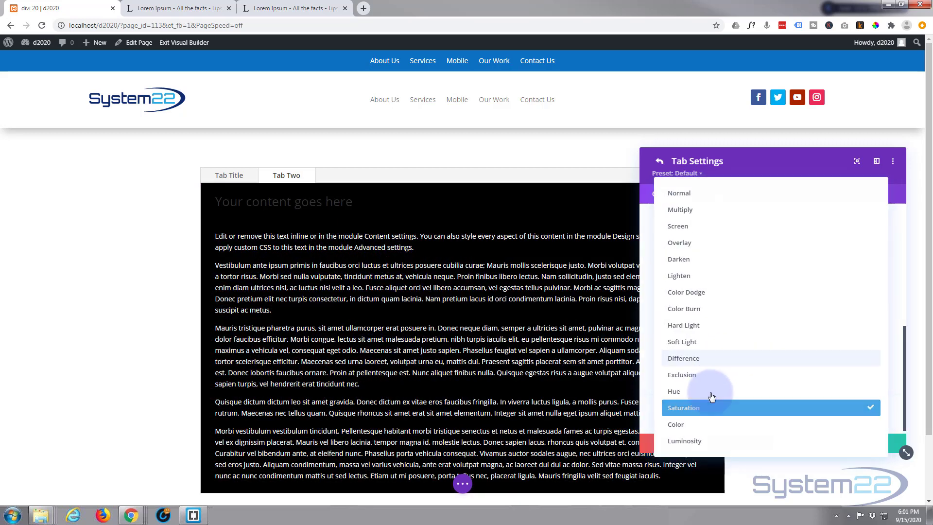
pyautogui.click(712, 441)
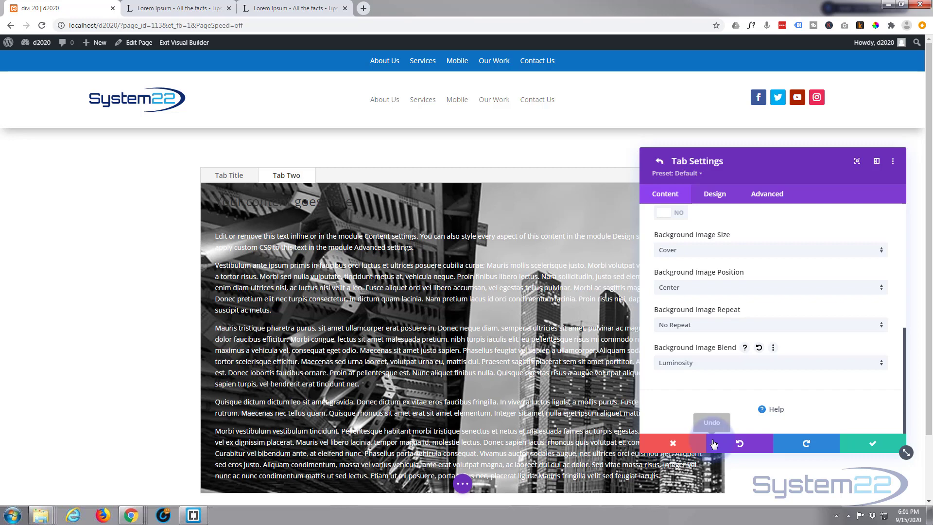
pyautogui.click(727, 366)
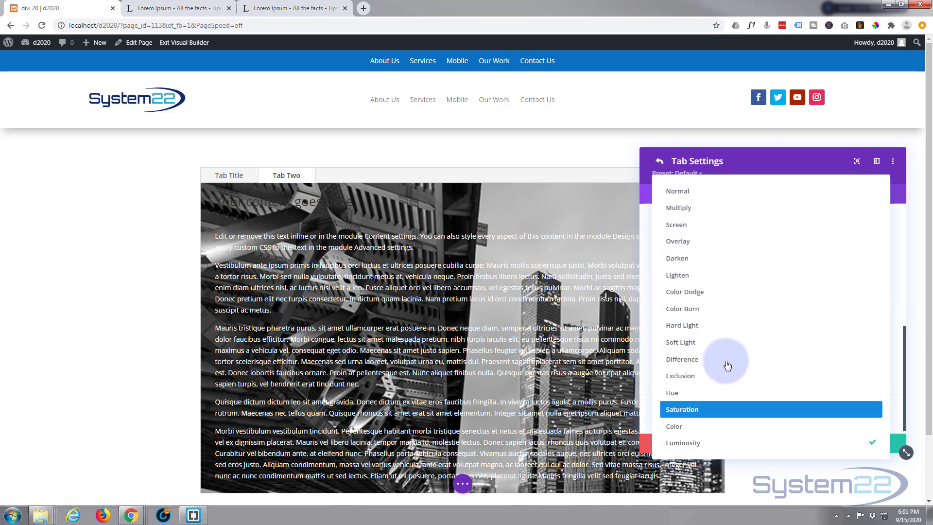
pyautogui.click(687, 196)
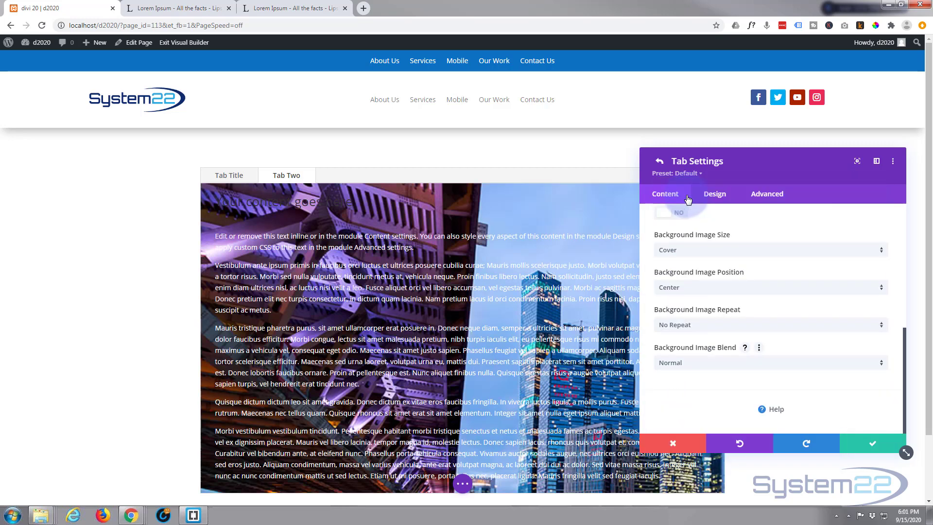
pyautogui.click(716, 365)
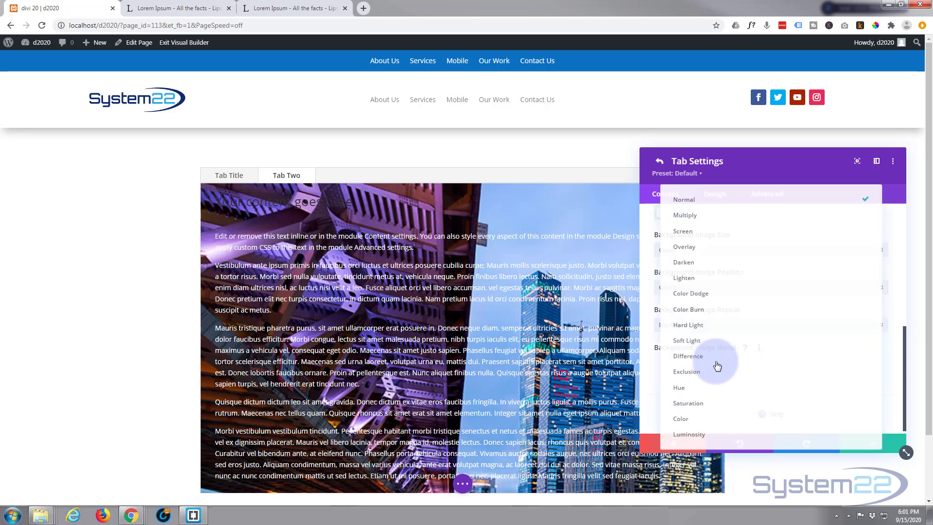
pyautogui.click(683, 210)
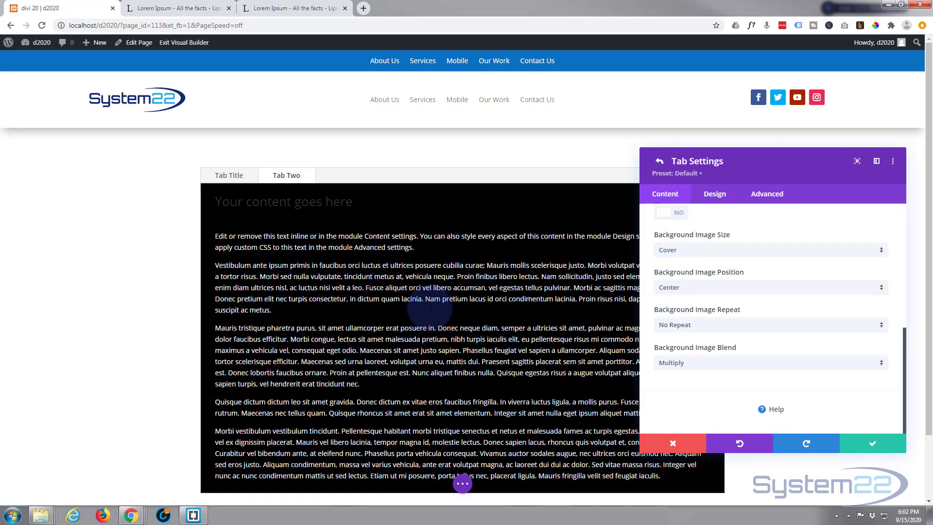
# Lower the black background colour's opacity to rgba(0,0,0,0.41) with the alpha slider.
pyautogui.scroll(1, 727, 331)
pyautogui.scroll(5, 710, 287)
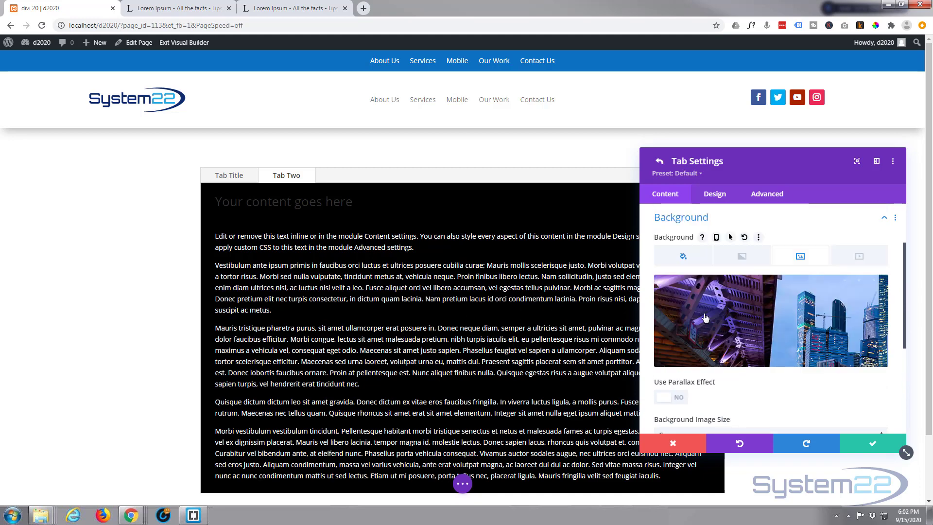
pyautogui.click(683, 268)
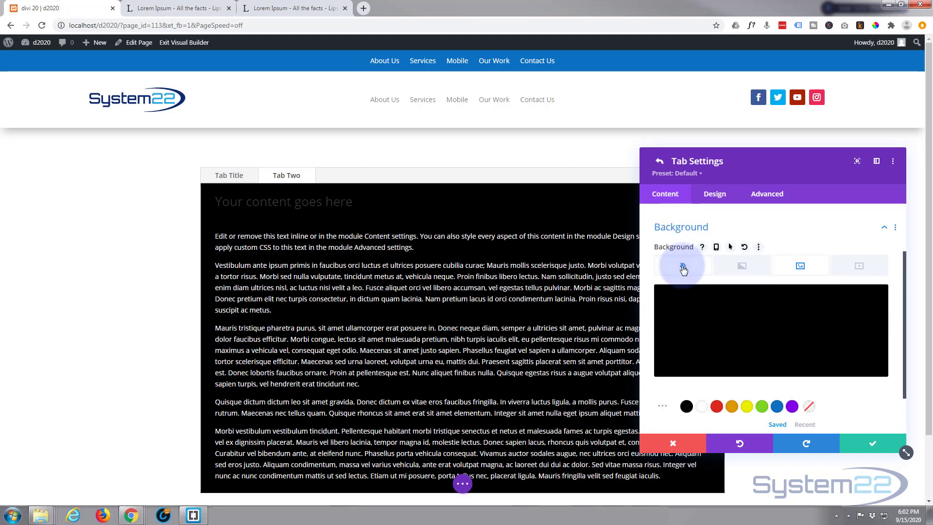
pyautogui.click(809, 318)
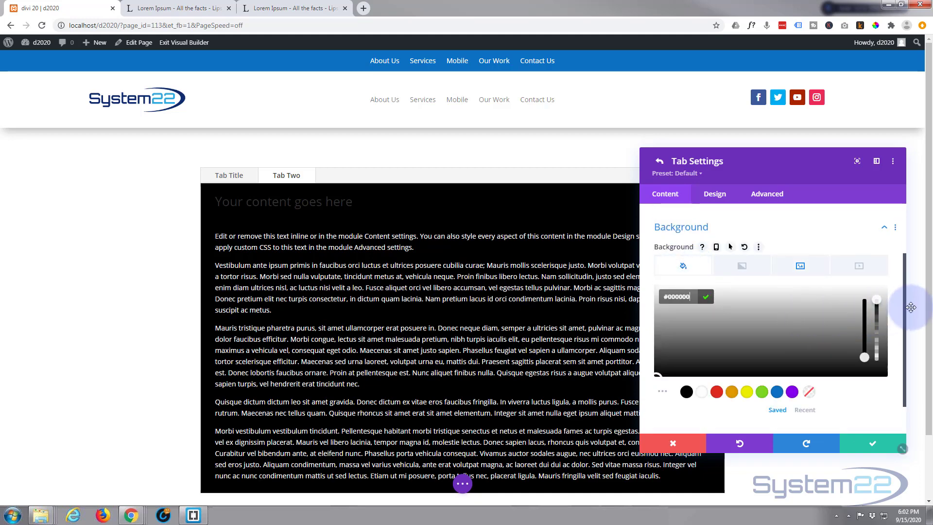
pyautogui.moveTo(881, 310); pyautogui.dragTo(882, 334)
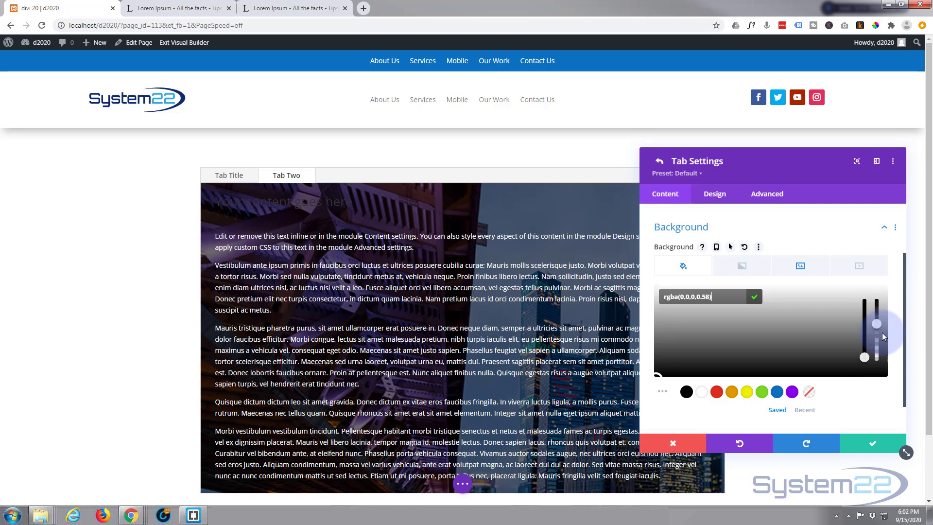
pyautogui.moveTo(884, 340); pyautogui.dragTo(883, 342)
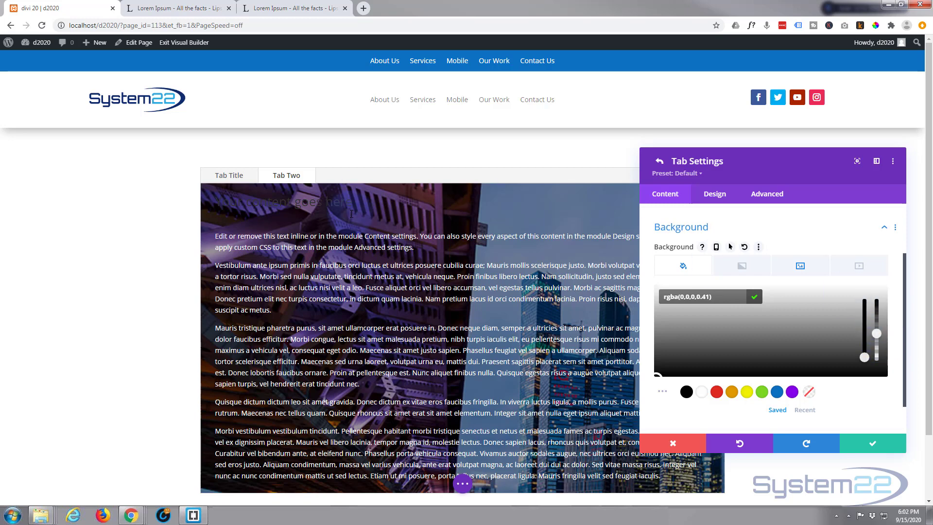
pyautogui.moveTo(221, 201); pyautogui.dragTo(403, 207)
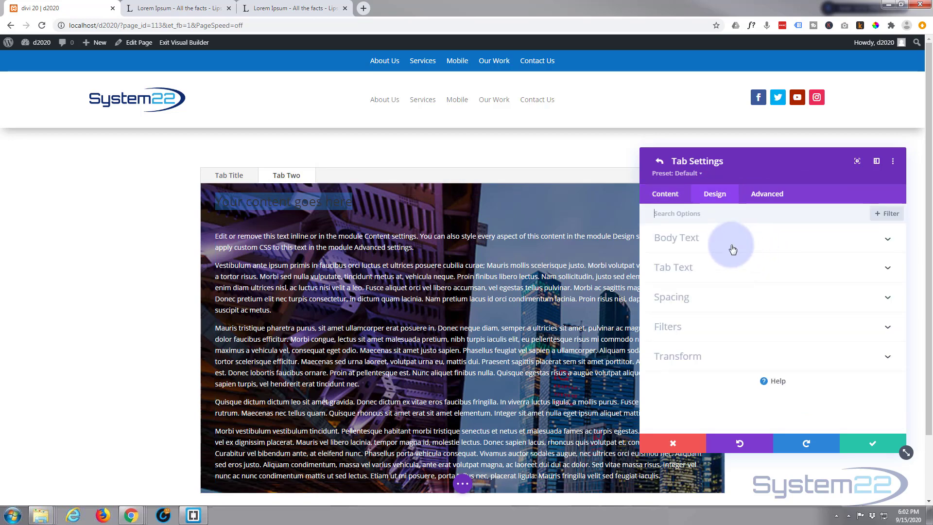
# Select the 'Your content goes here' heading in the body editor and colour it red.
pyautogui.scroll(-2, 723, 355)
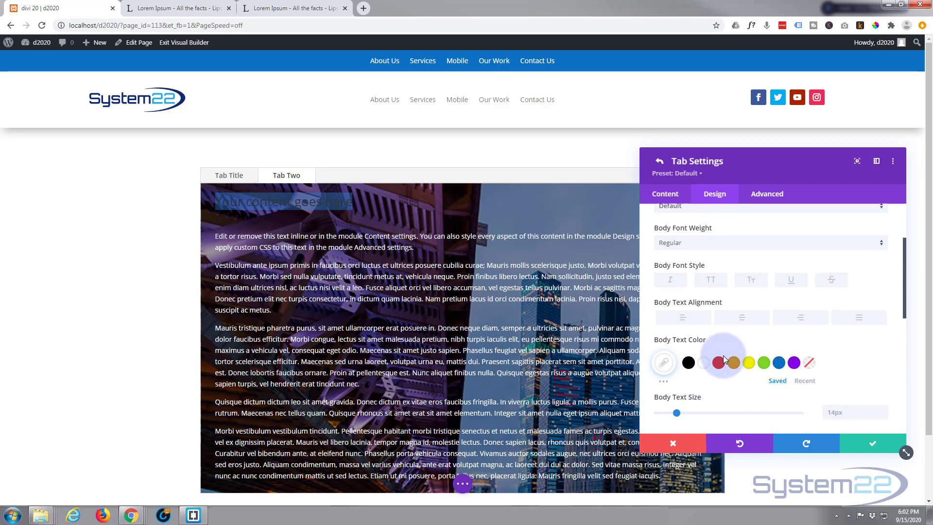
pyautogui.scroll(-2, 722, 359)
pyautogui.scroll(2, 722, 360)
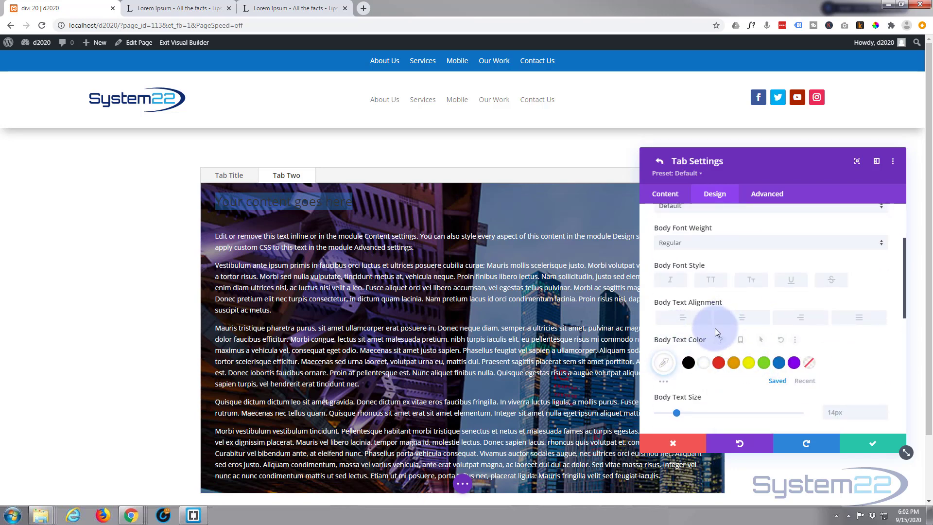
pyautogui.scroll(2, 714, 328)
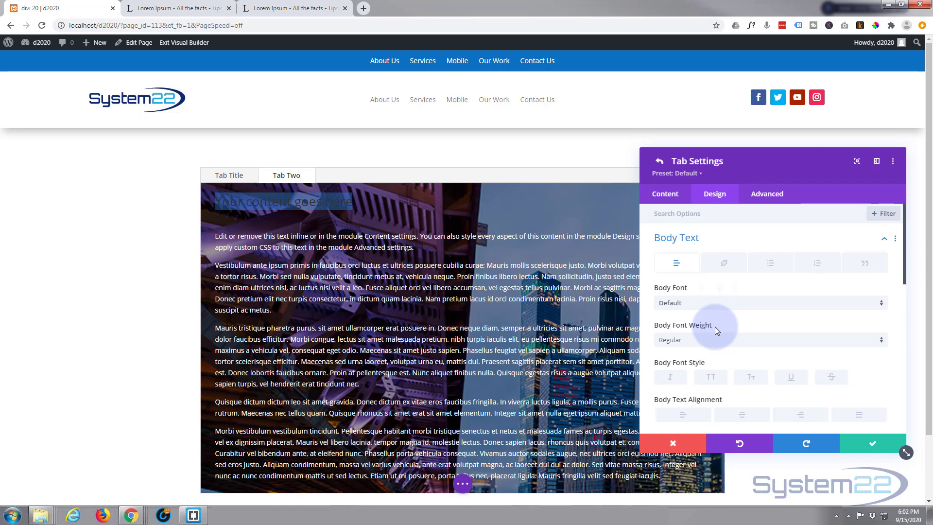
pyautogui.click(667, 195)
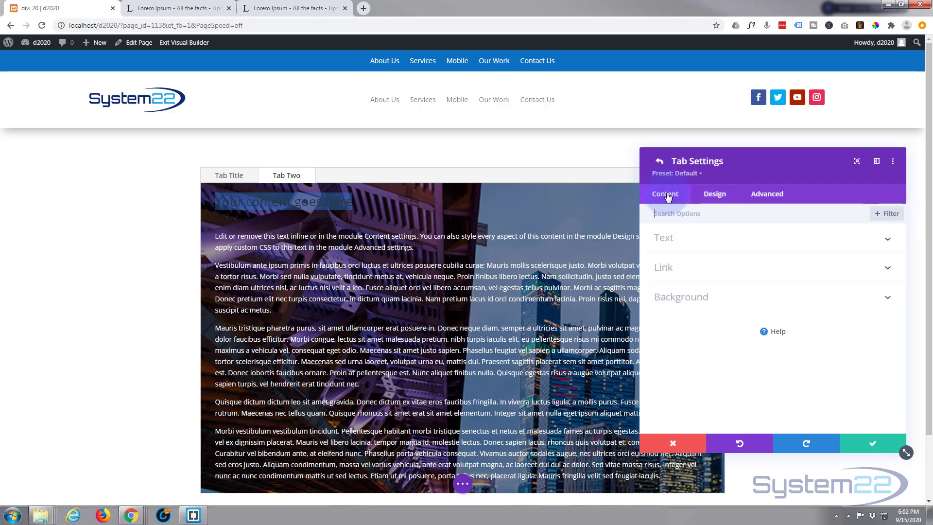
pyautogui.click(746, 242)
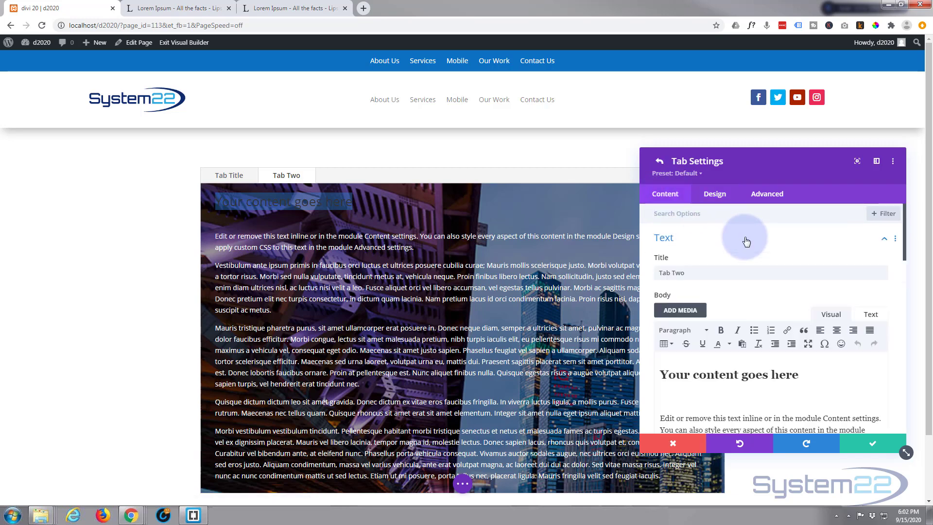
pyautogui.scroll(-2, 746, 241)
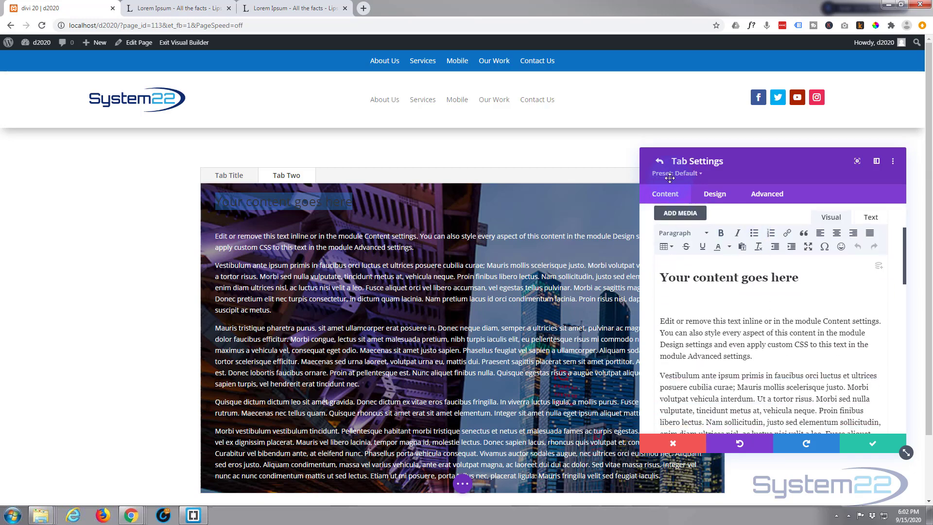
pyautogui.moveTo(798, 278); pyautogui.dragTo(649, 282)
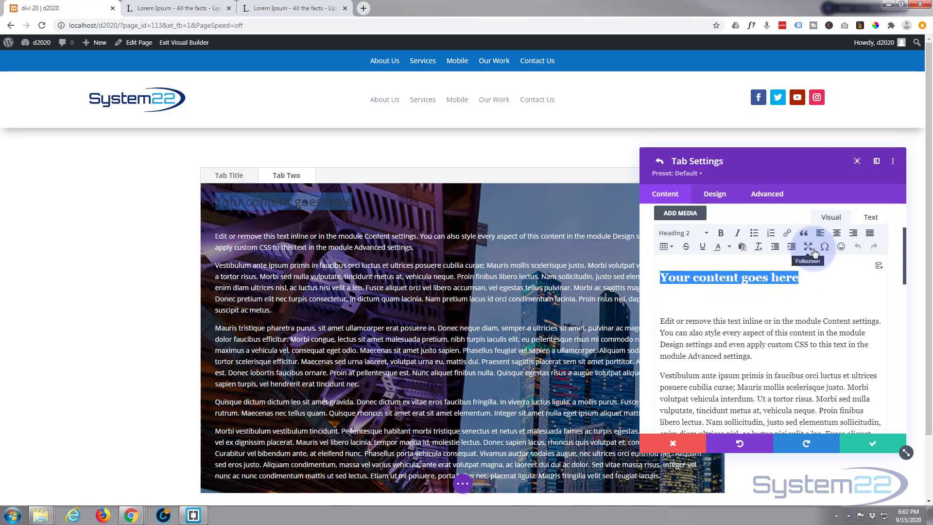
pyautogui.click(730, 248)
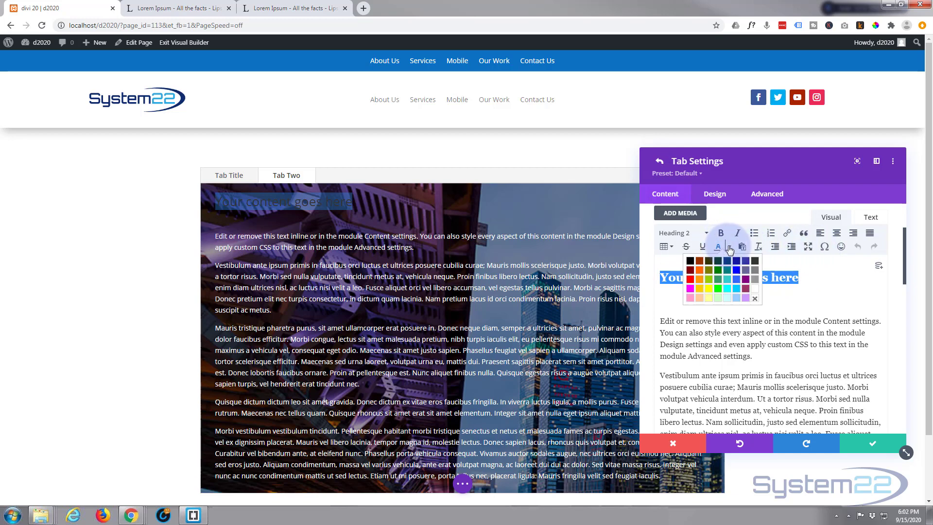
pyautogui.click(691, 280)
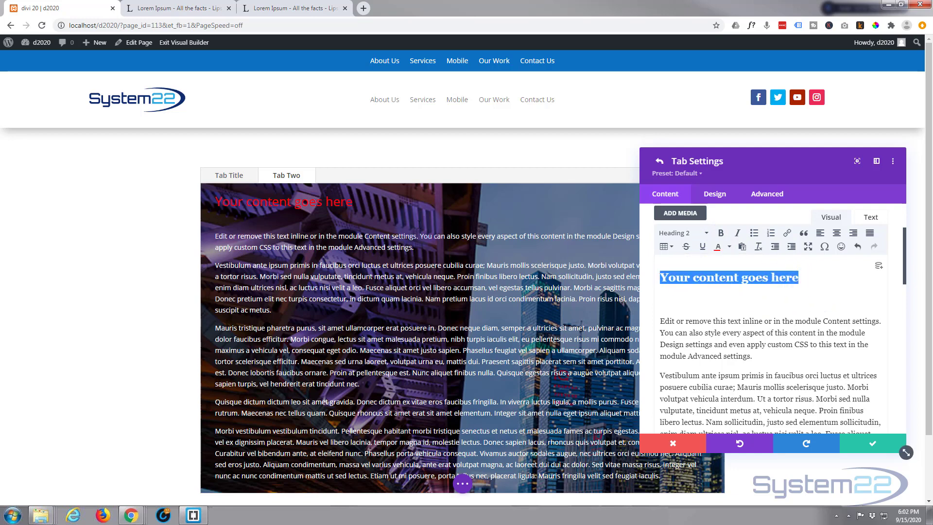
# Make the red 'Your content goes here' heading bold.
pyautogui.click(721, 233)
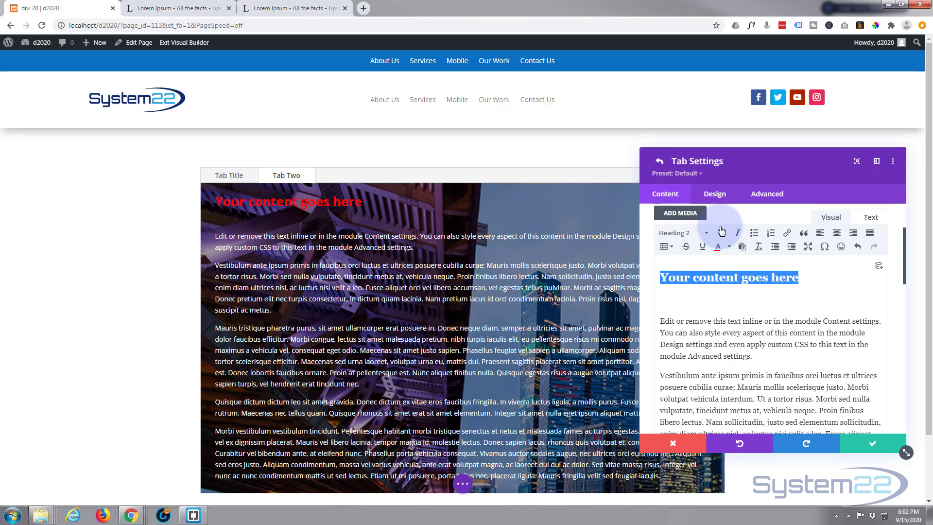
pyautogui.scroll(-2, 386, 265)
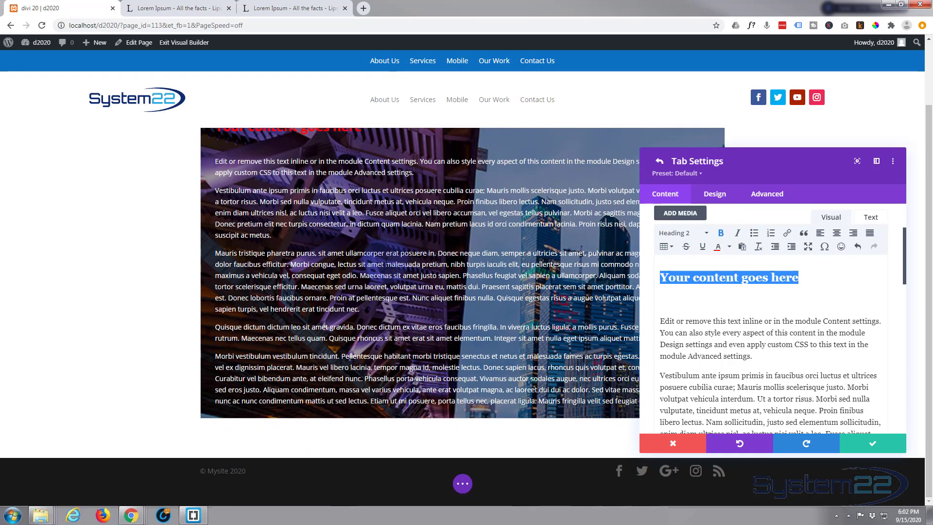
pyautogui.scroll(2, 386, 265)
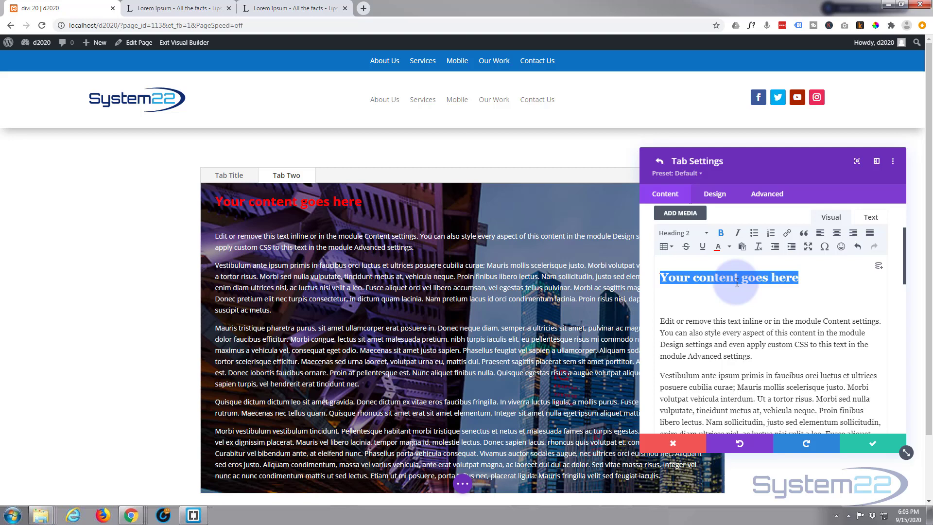
pyautogui.click(723, 196)
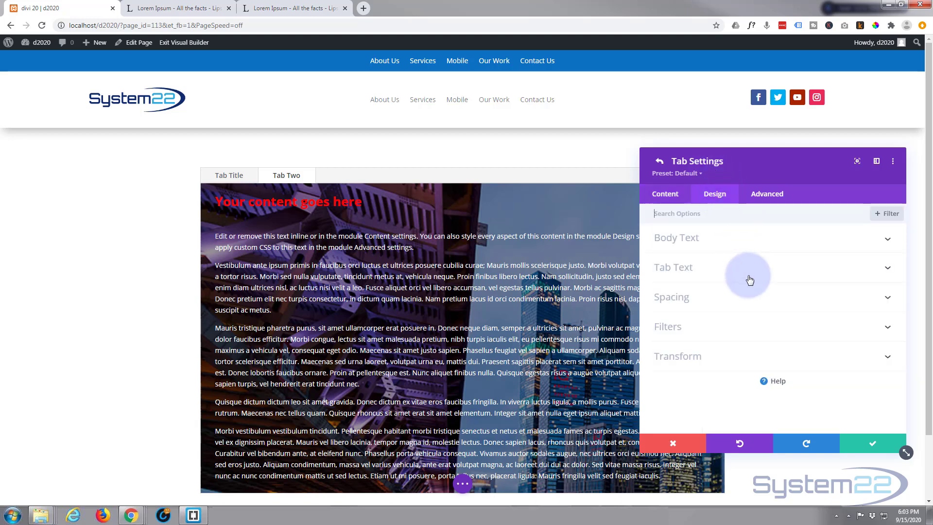
# In Design > Spacing, enter 100px linked top/bottom padding and 50px linked left/right padding.
pyautogui.click(733, 298)
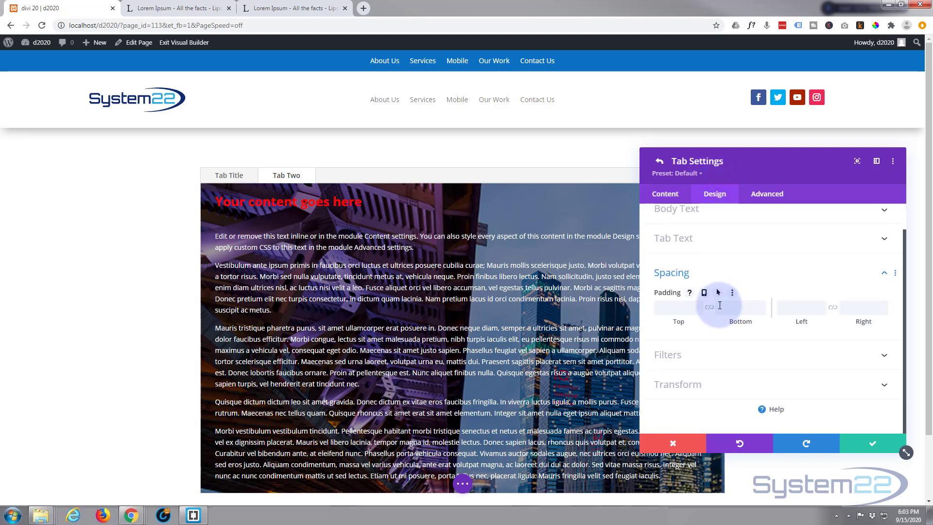
pyautogui.click(671, 307)
pyautogui.write('100px')
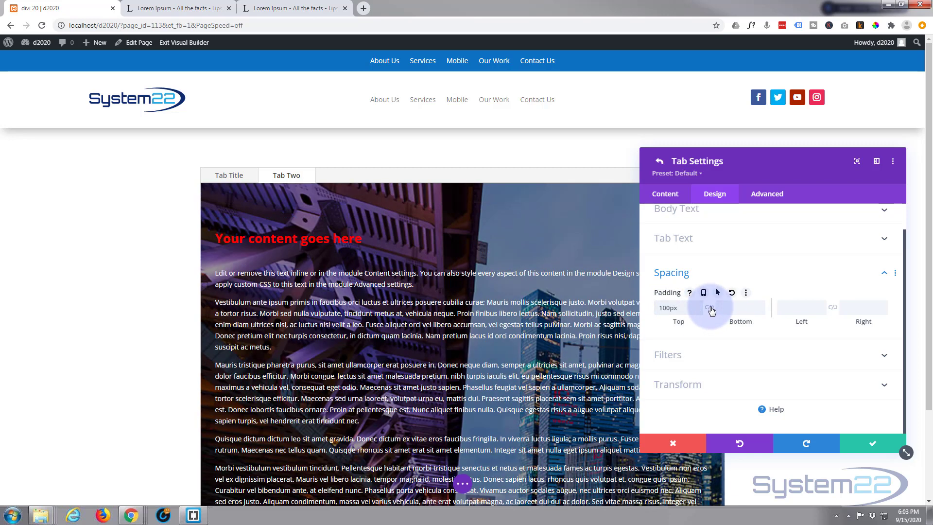
pyautogui.click(710, 308)
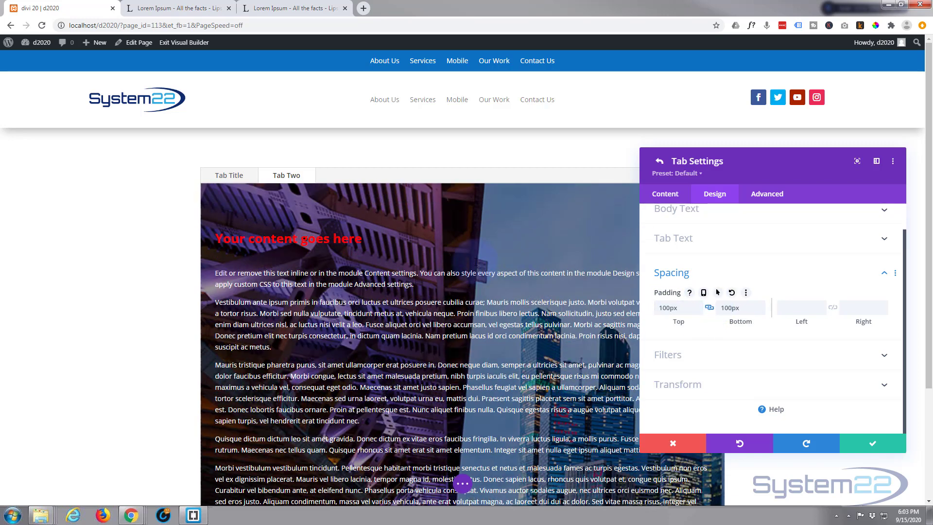
pyautogui.click(796, 307)
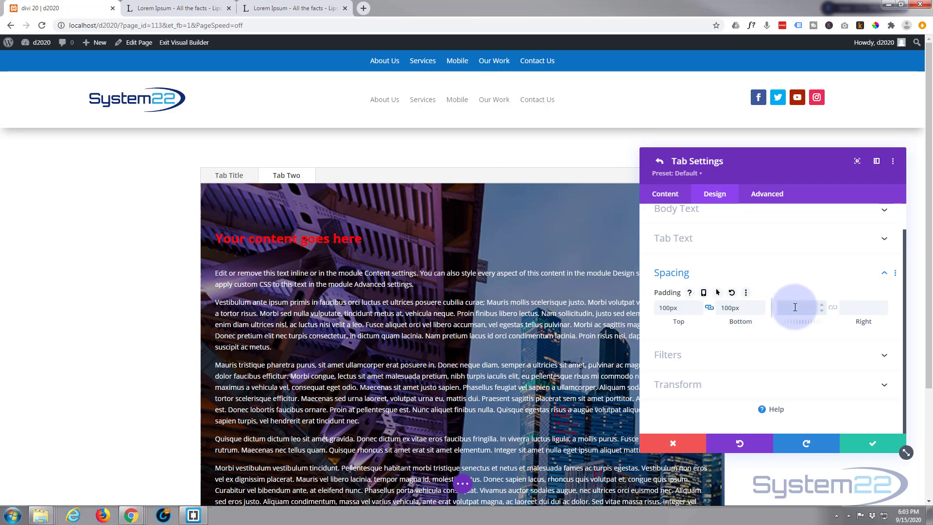
pyautogui.write('50px')
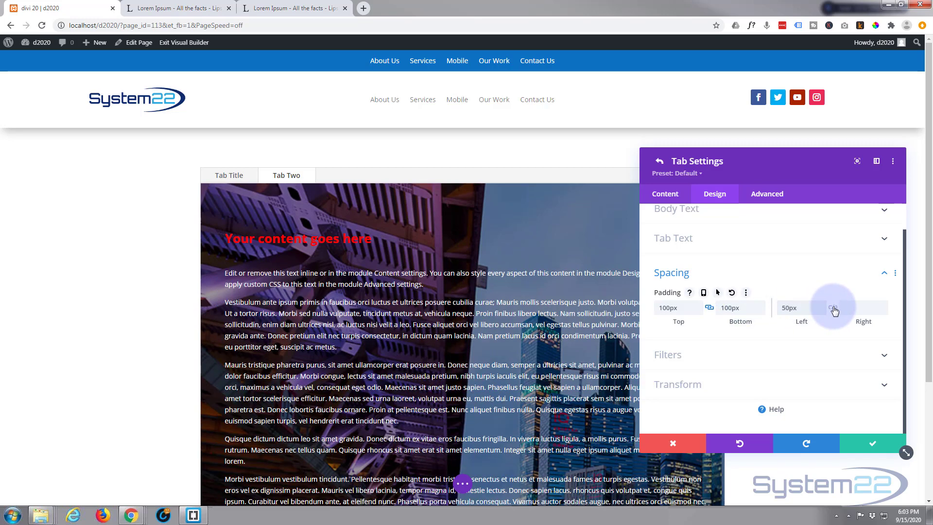
pyautogui.click(834, 308)
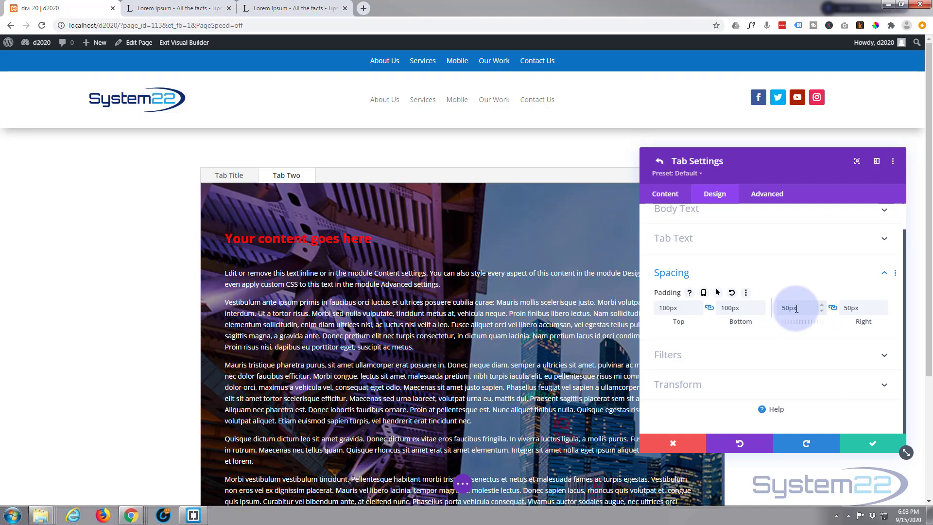
pyautogui.click(833, 308)
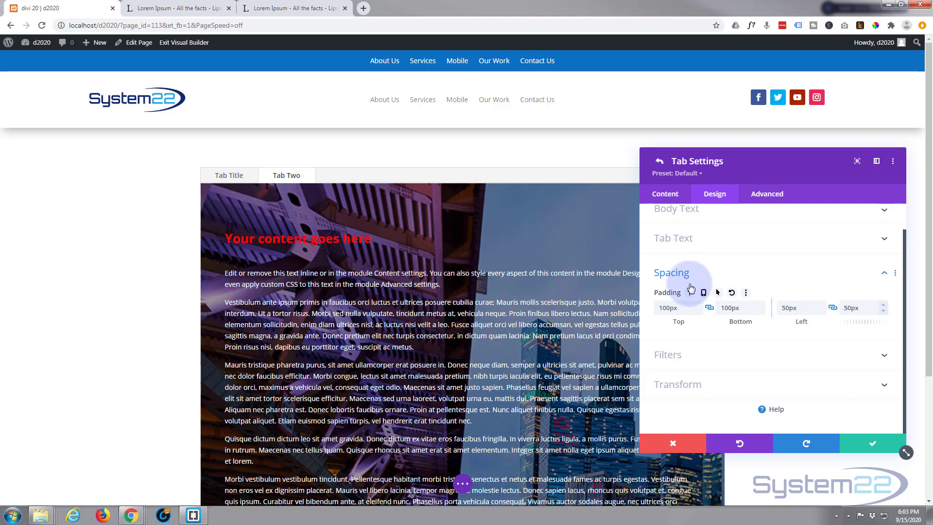
pyautogui.scroll(-4, 433, 253)
pyautogui.scroll(4, 431, 253)
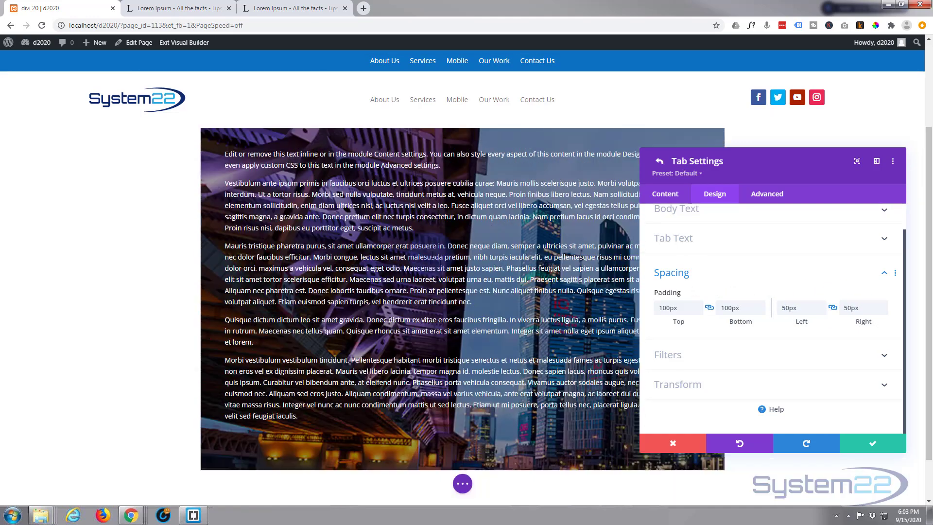
# Check Tab Two's title and body content, then return to the tabs list.
pyautogui.click(581, 190)
pyautogui.click(668, 195)
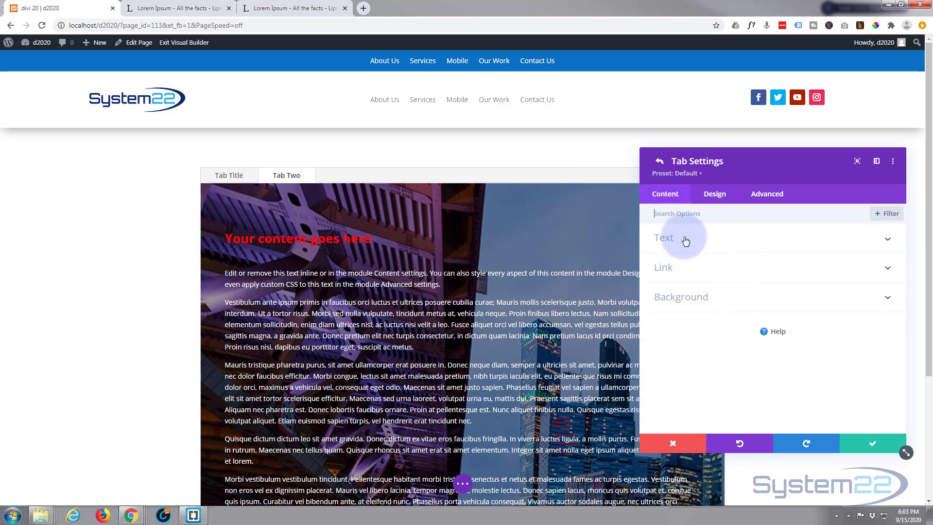
pyautogui.click(685, 241)
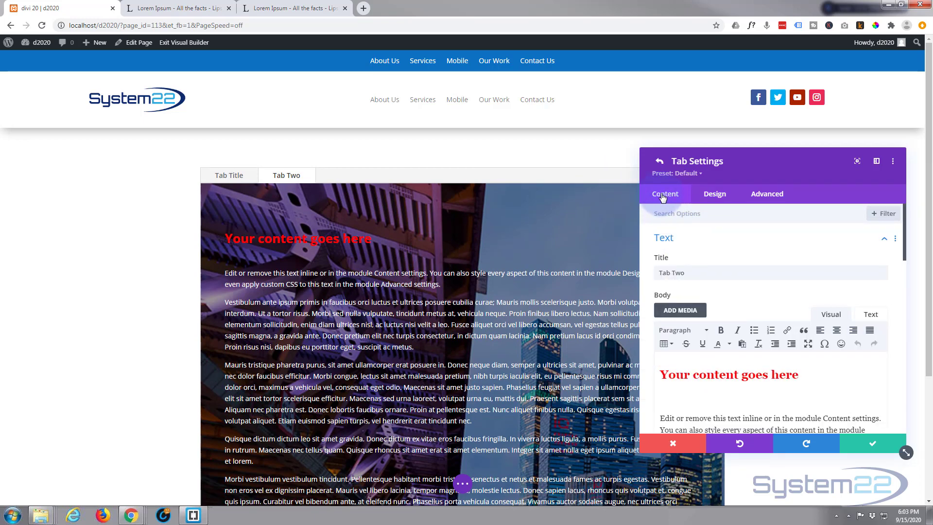
pyautogui.click(889, 443)
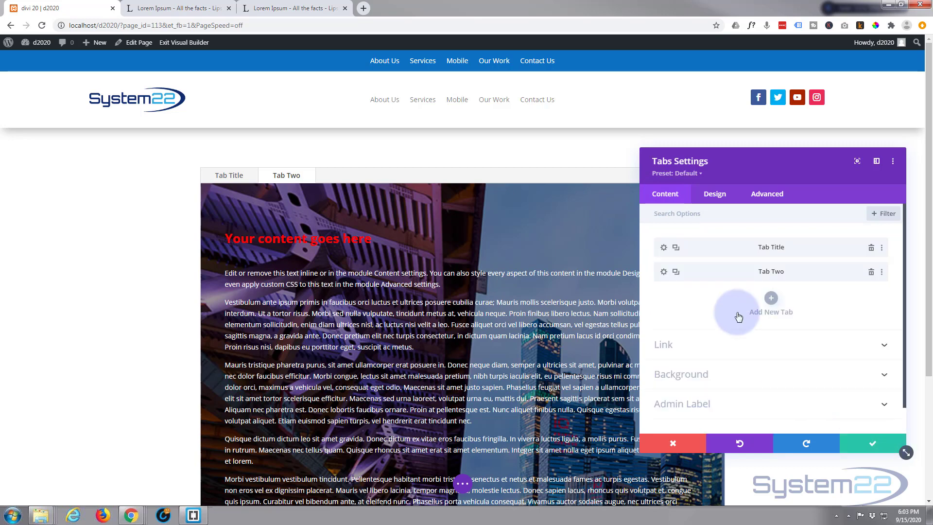
# Duplicate Tab Two twice so the module holds four tabs.
pyautogui.click(676, 272)
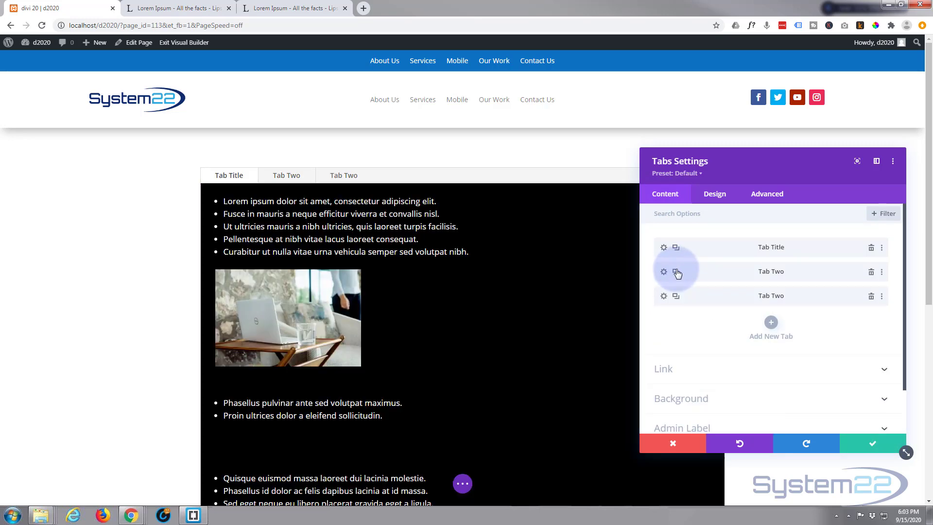
pyautogui.click(676, 272)
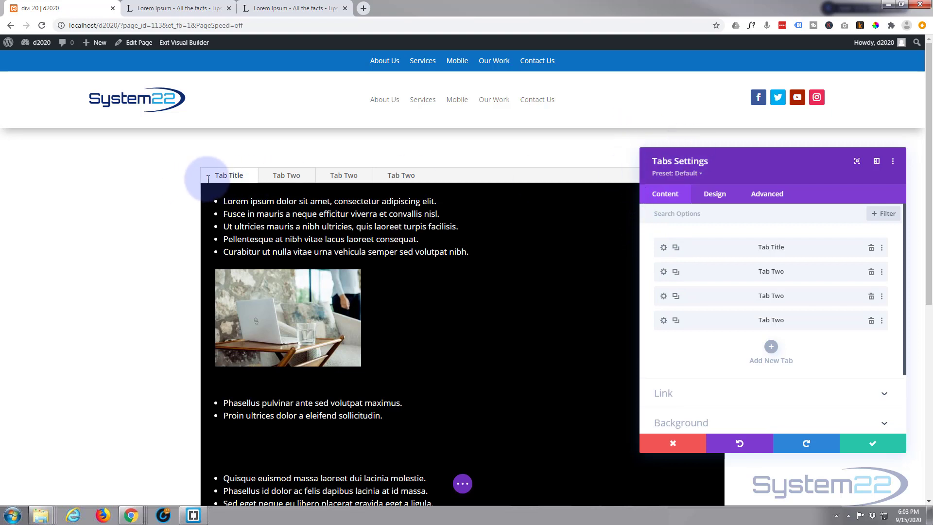
pyautogui.click(713, 194)
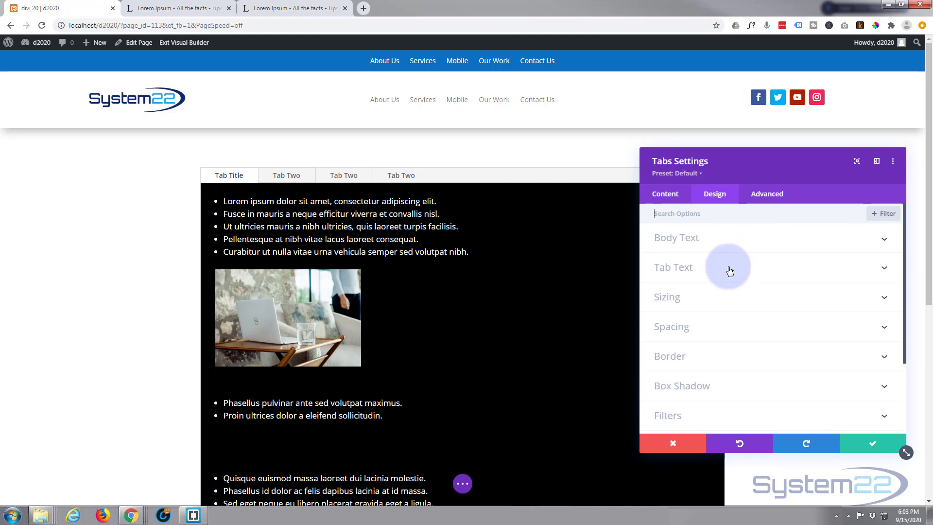
# In Tab Text, set active tab background blue, inactive tabs purple (#8300e9), and labels white (#ffffff).
pyautogui.click(729, 269)
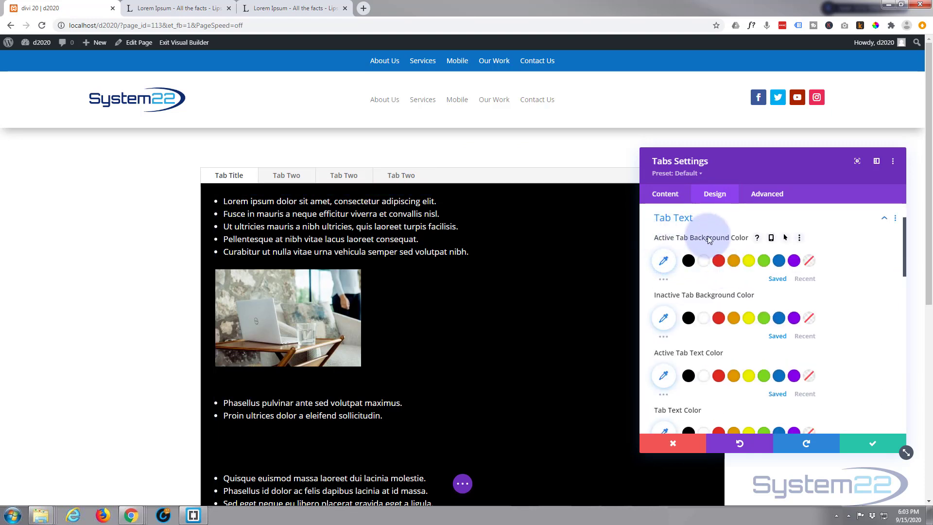
pyautogui.click(779, 262)
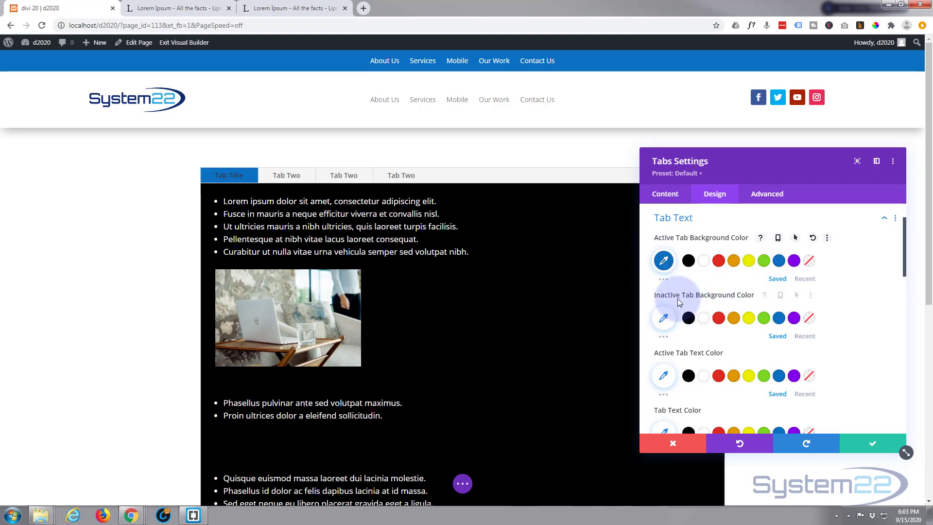
pyautogui.click(794, 317)
pyautogui.scroll(-2, 741, 294)
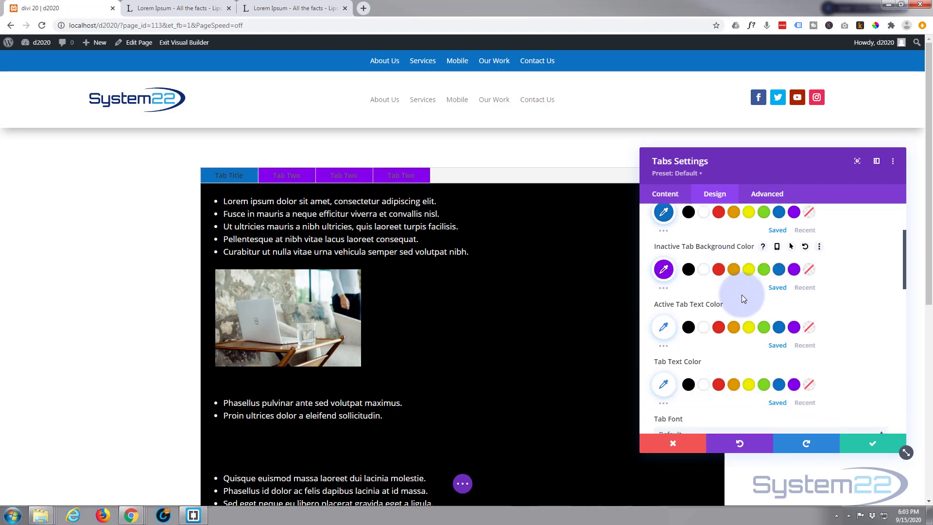
pyautogui.click(705, 328)
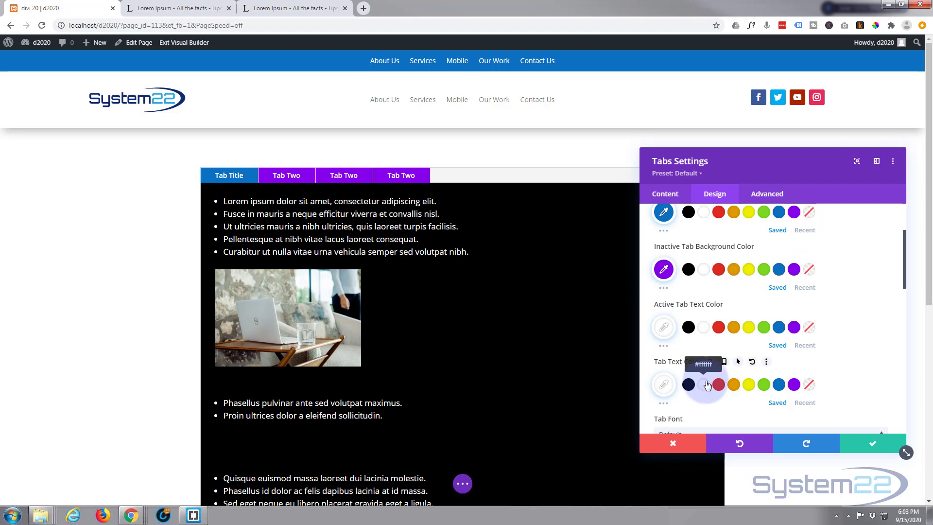
pyautogui.scroll(-4, 757, 336)
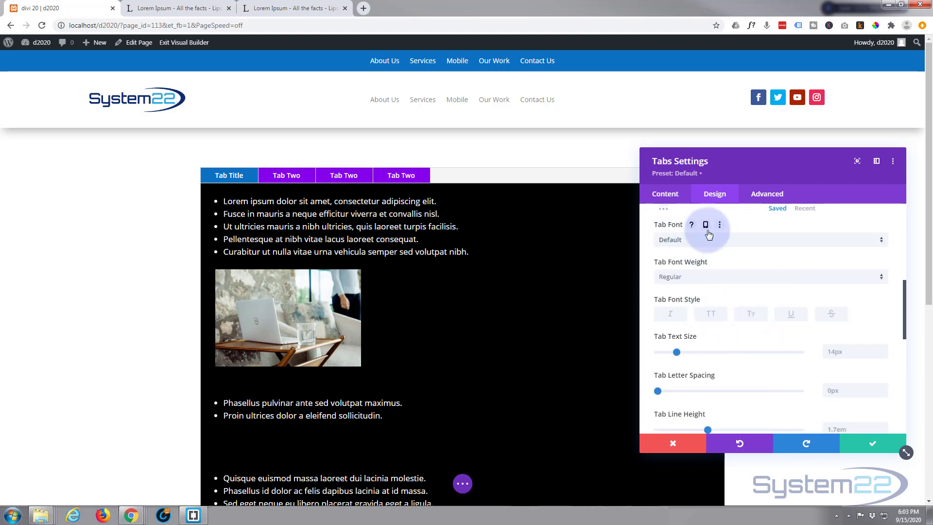
pyautogui.click(708, 242)
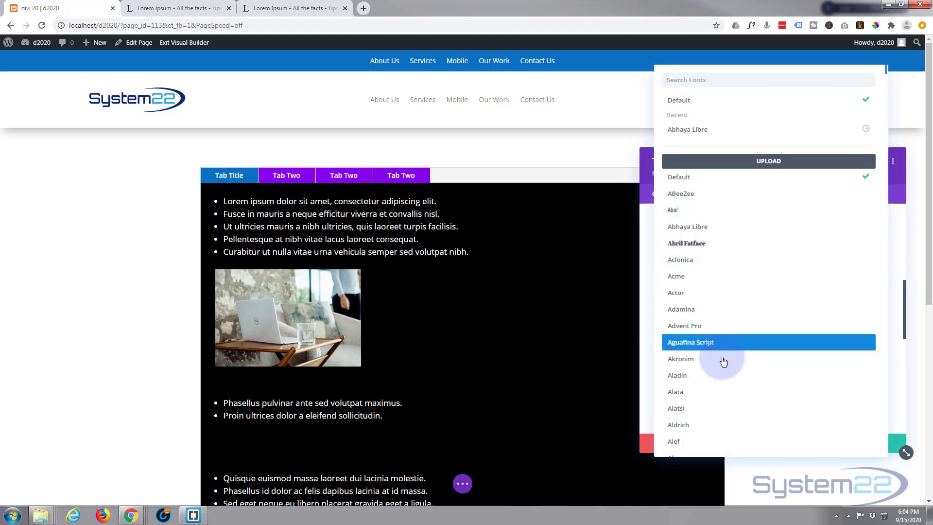
# Set the tab labels to Abel font, uppercase, at 18px.
pyautogui.click(726, 212)
pyautogui.scroll(-1, 750, 251)
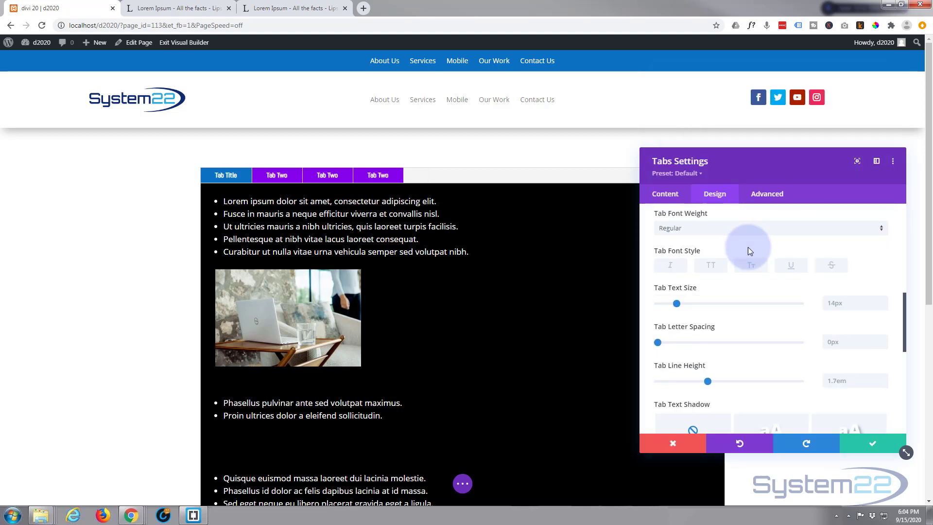
pyautogui.click(712, 264)
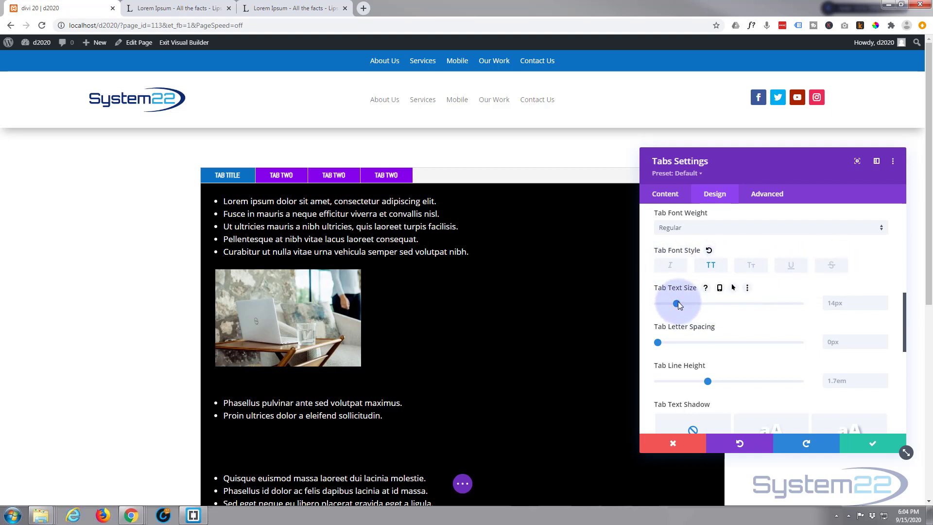
pyautogui.moveTo(678, 303); pyautogui.dragTo(683, 302)
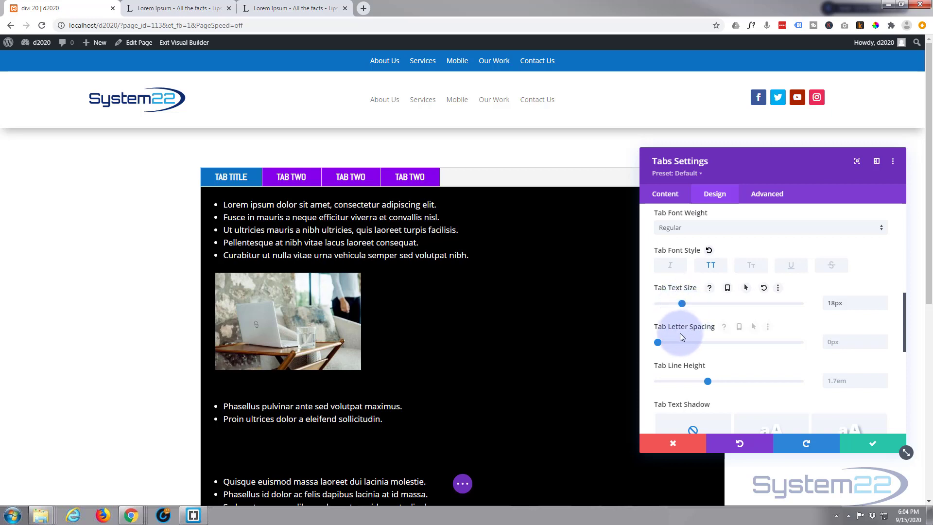
# Apply a box shadow preset to the tabs module (12px vertical, 18px blur).
pyautogui.scroll(-3, 685, 353)
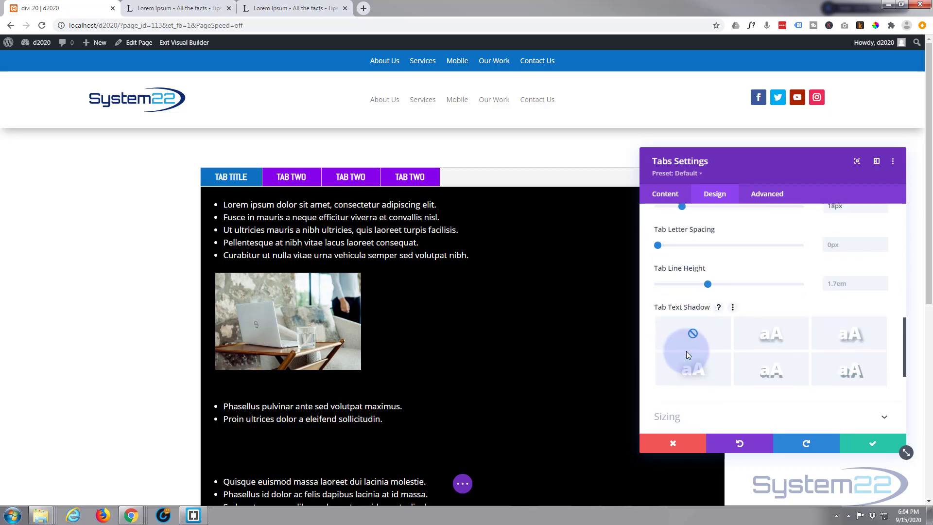
pyautogui.scroll(-4, 689, 356)
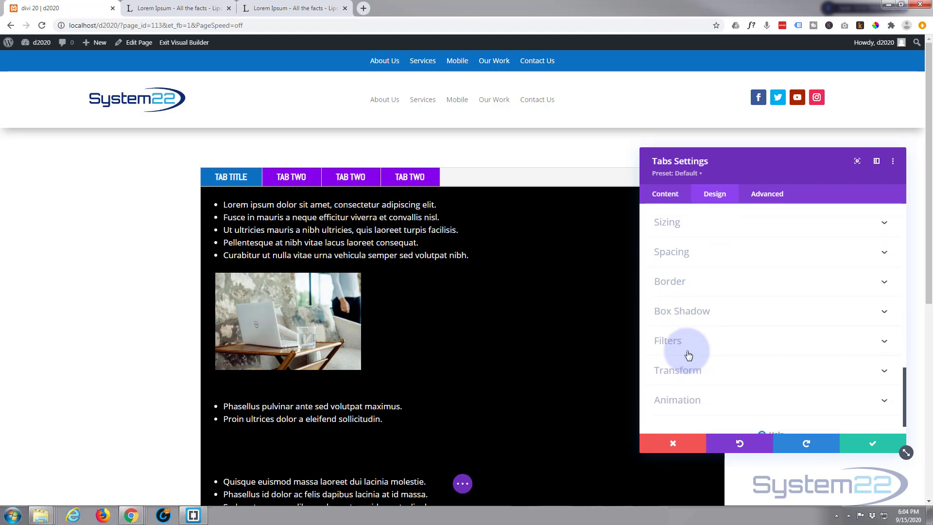
pyautogui.click(723, 314)
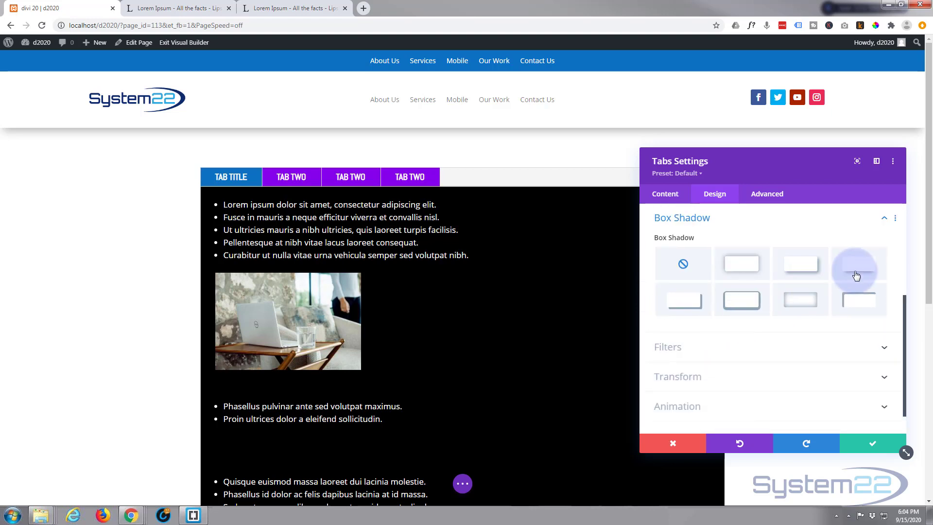
pyautogui.click(859, 269)
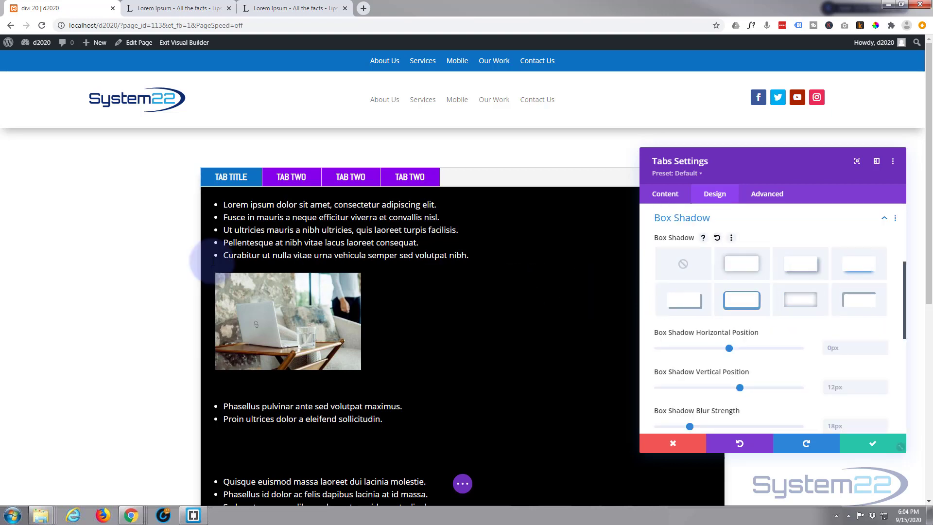
pyautogui.scroll(-7, 116, 238)
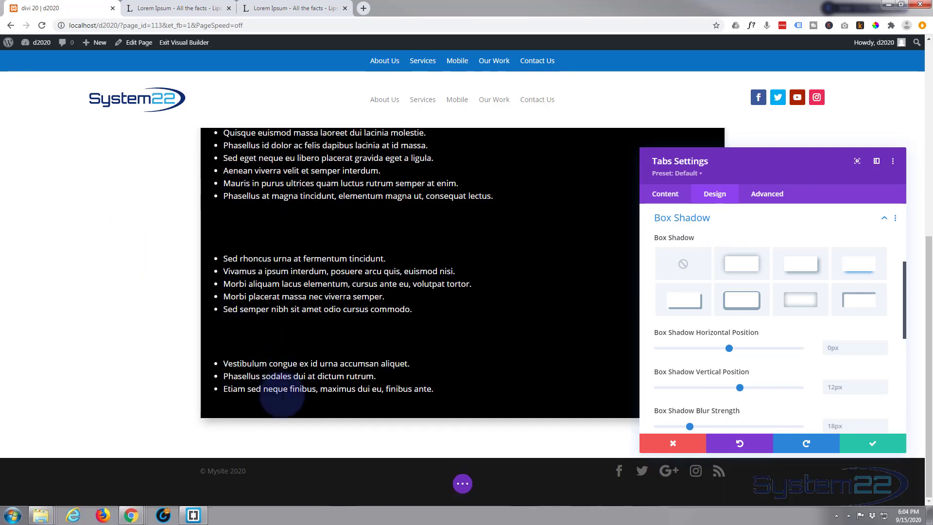
pyautogui.scroll(7, 116, 225)
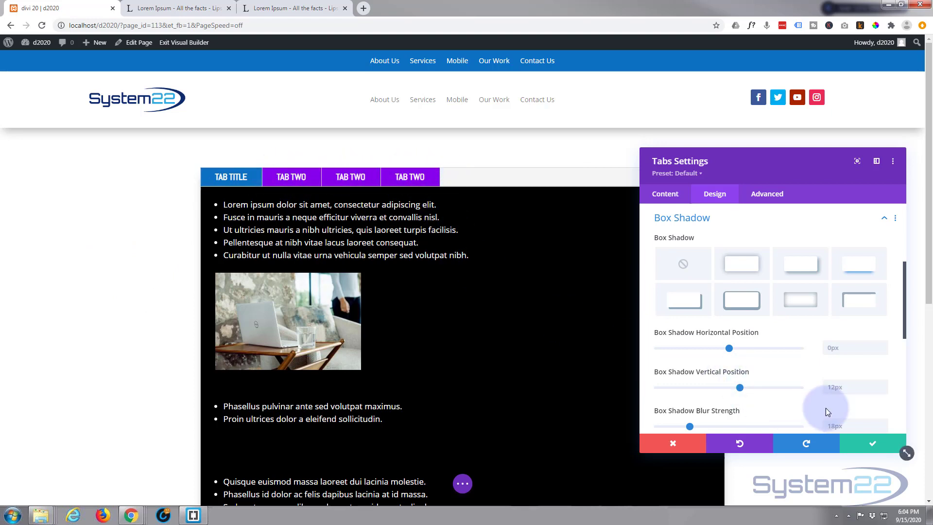
# Confirm the module settings, Save Draft from the page bar, and exit the Visual Builder.
pyautogui.click(865, 447)
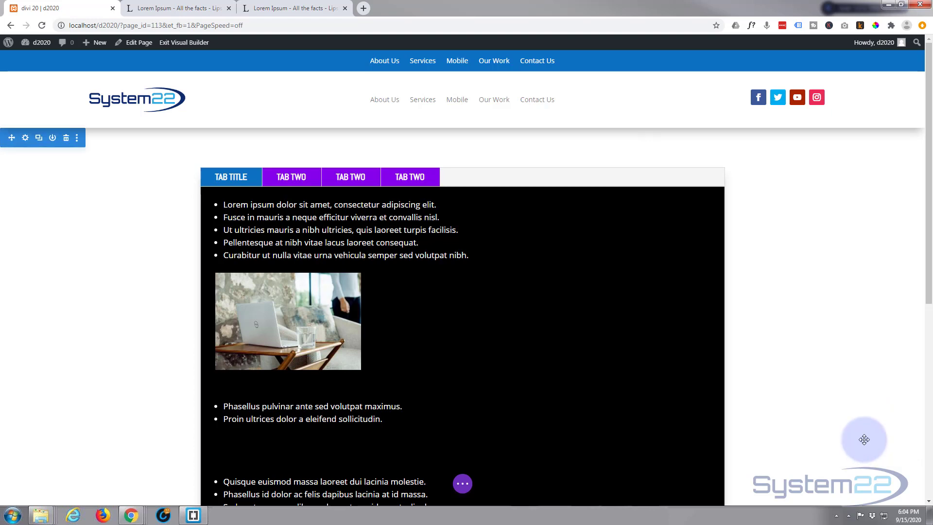
pyautogui.click(462, 484)
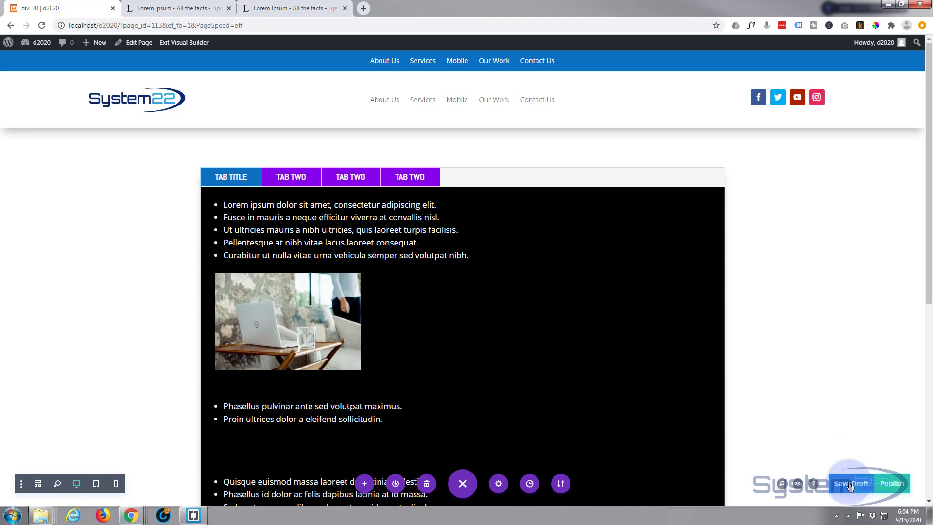
pyautogui.click(850, 484)
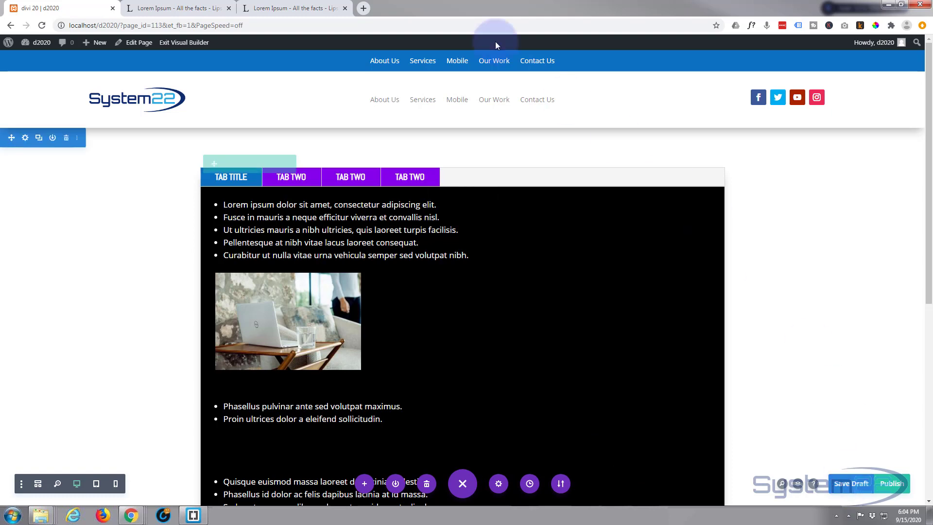
pyautogui.click(175, 45)
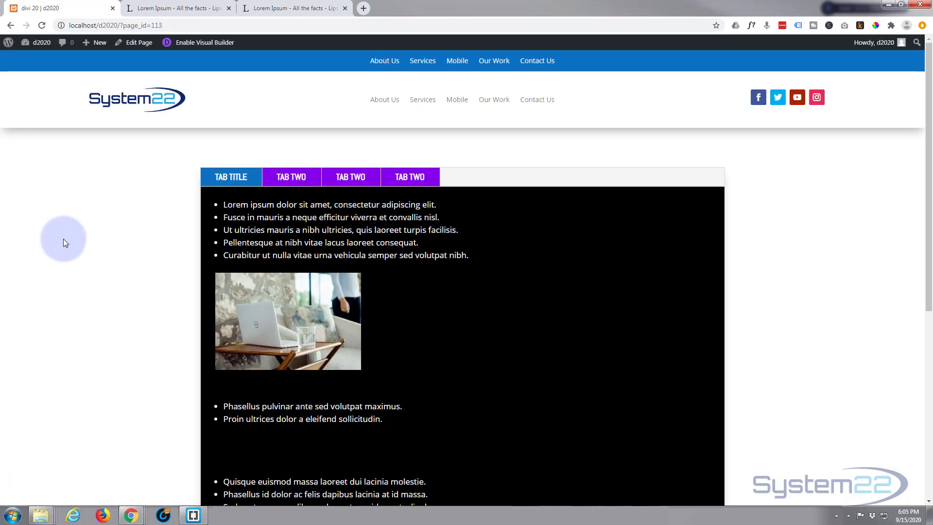
pyautogui.scroll(-6, 72, 255)
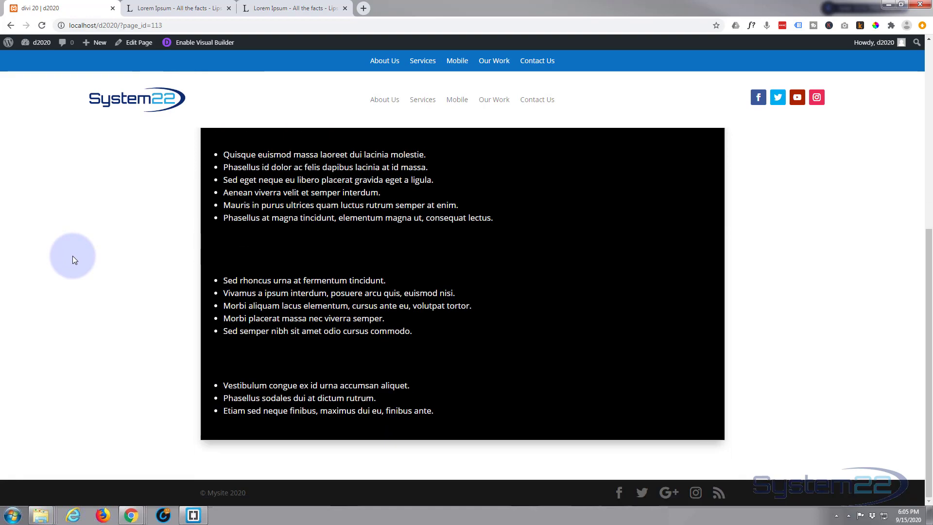
pyautogui.scroll(6, 72, 255)
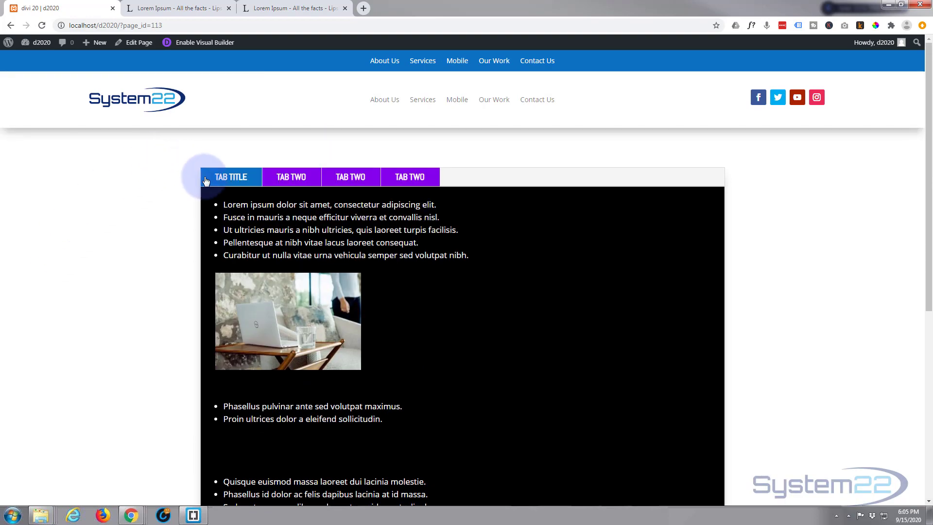
pyautogui.click(285, 182)
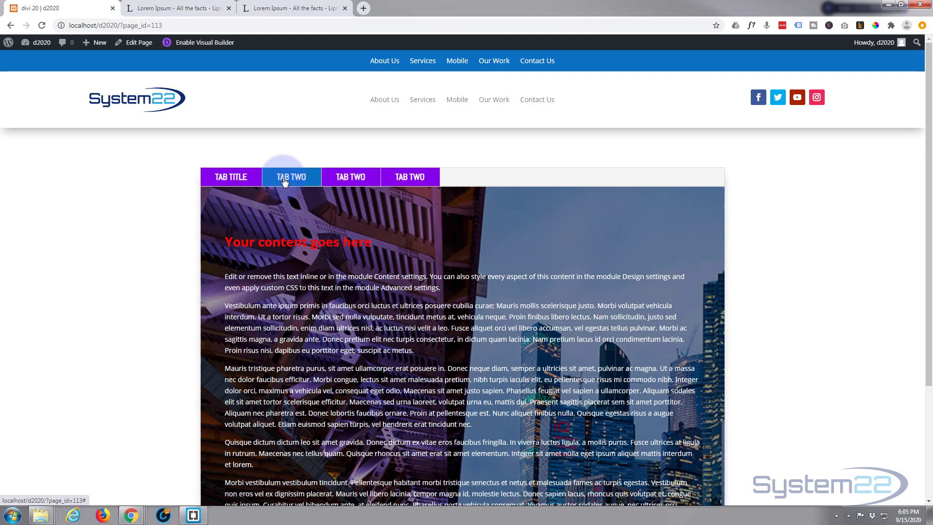
pyautogui.click(348, 181)
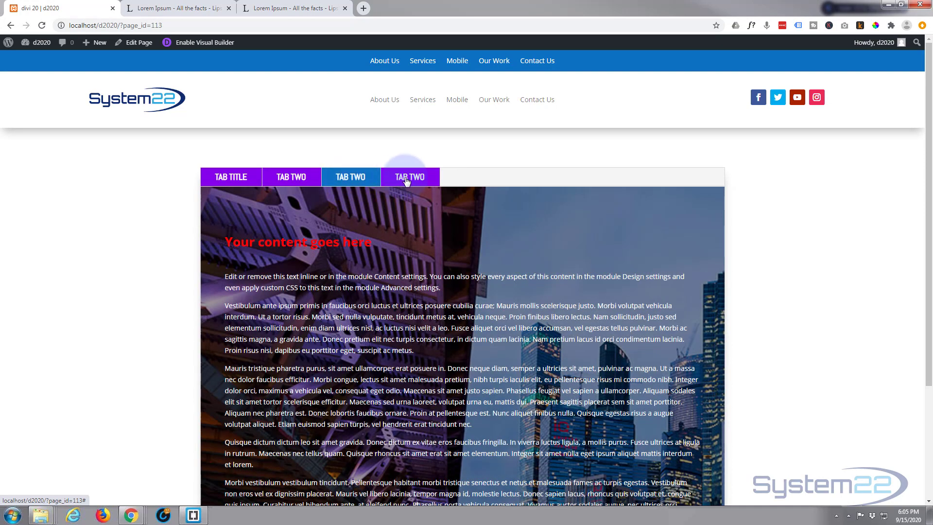
pyautogui.click(410, 181)
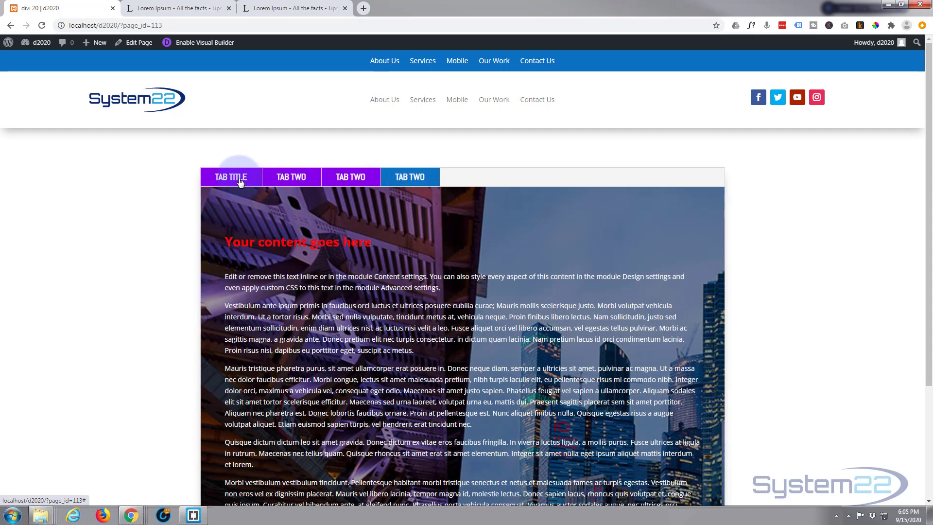
pyautogui.click(240, 179)
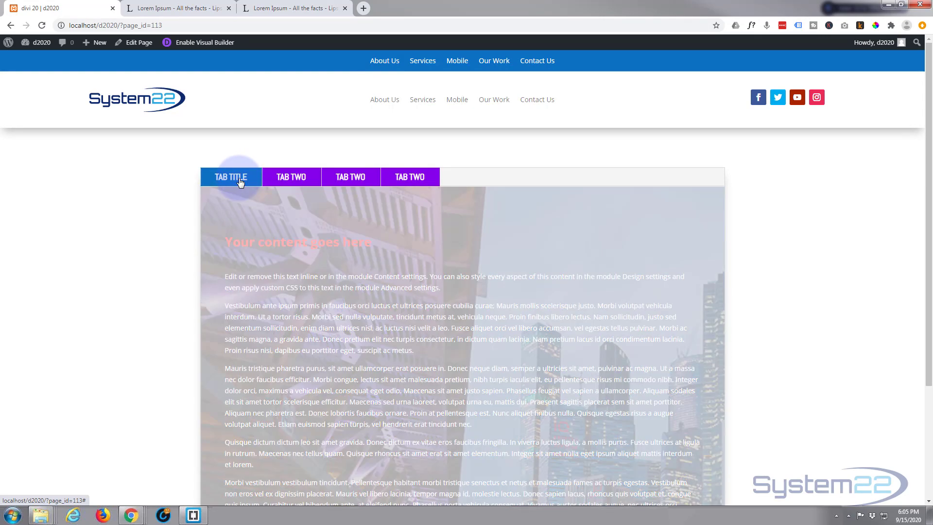